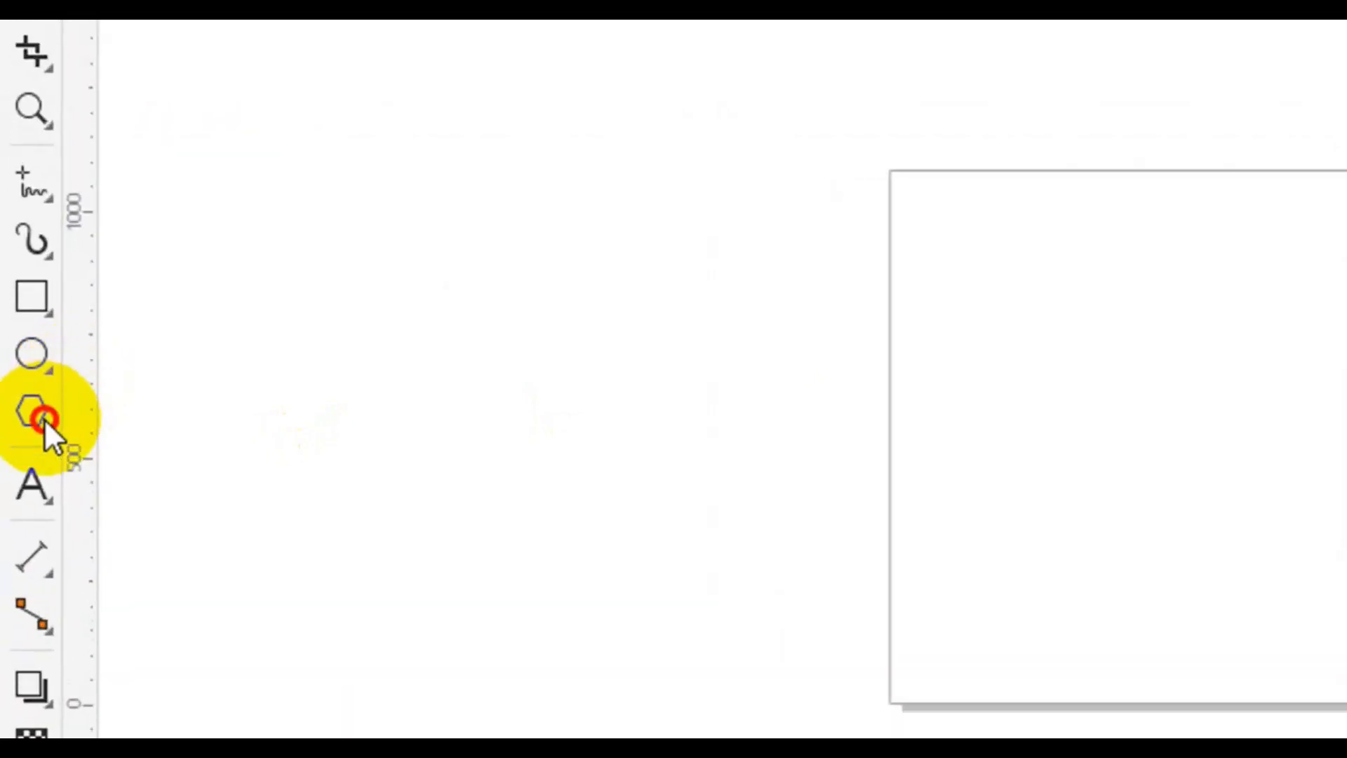
Draw a smiley face common shape about 252 px wide in the left part of the page and fill it red
{"action": "left_click", "coordinate": [44, 418]}
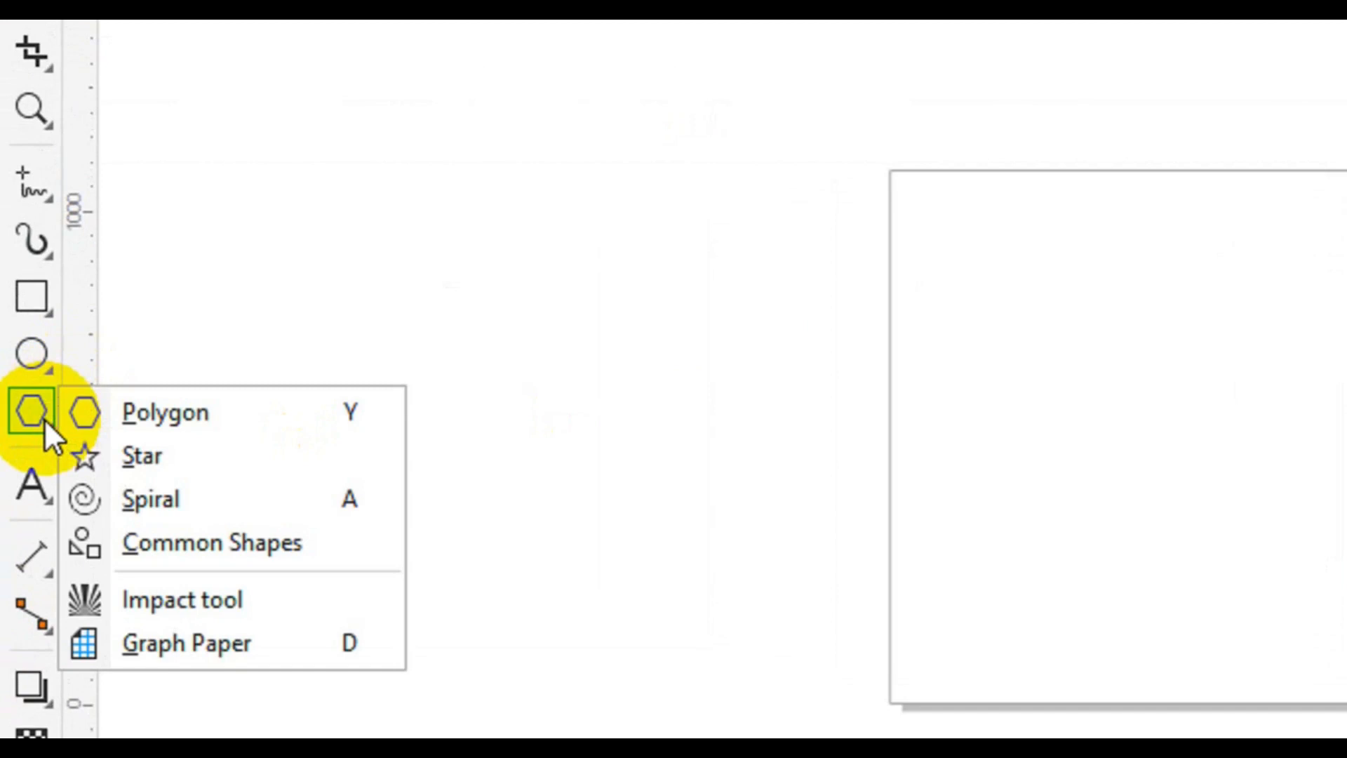
{"action": "left_click", "coordinate": [163, 542]}
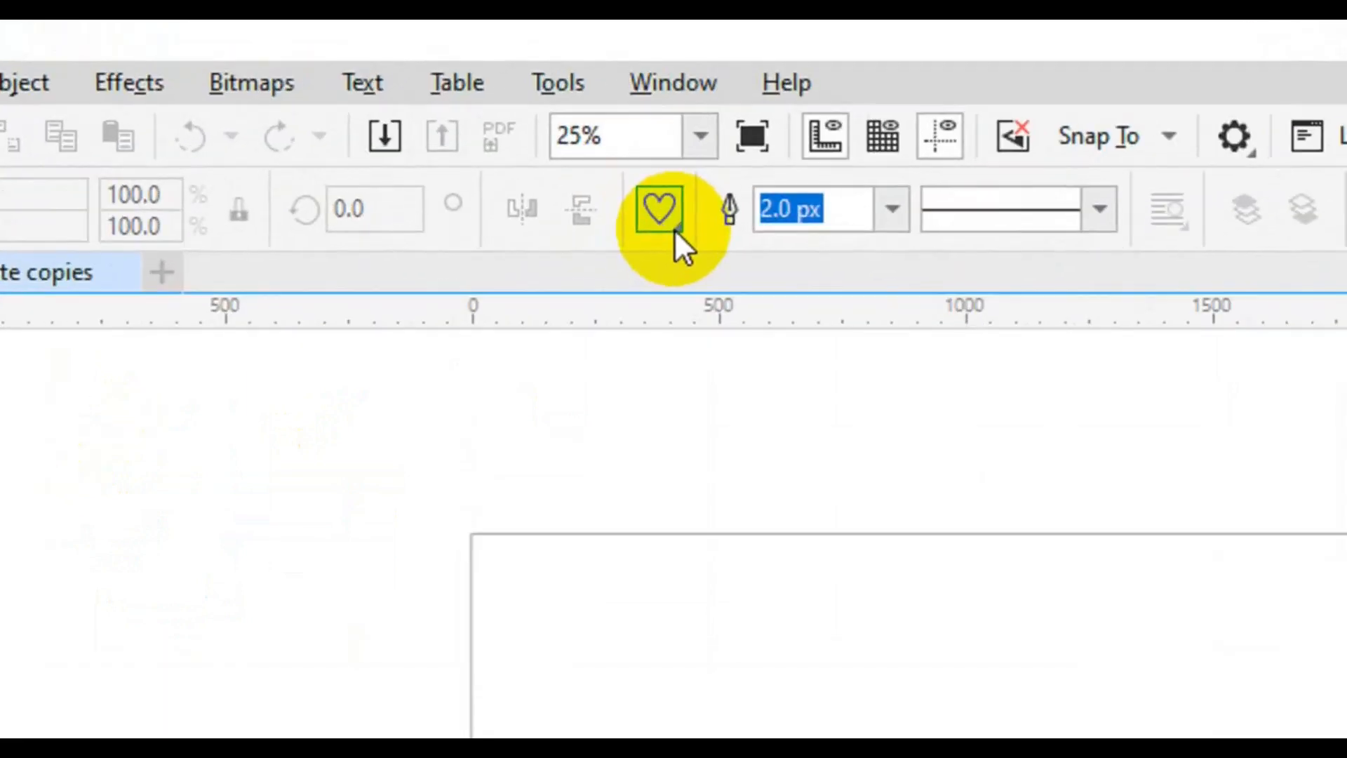
{"action": "left_click", "coordinate": [674, 228]}
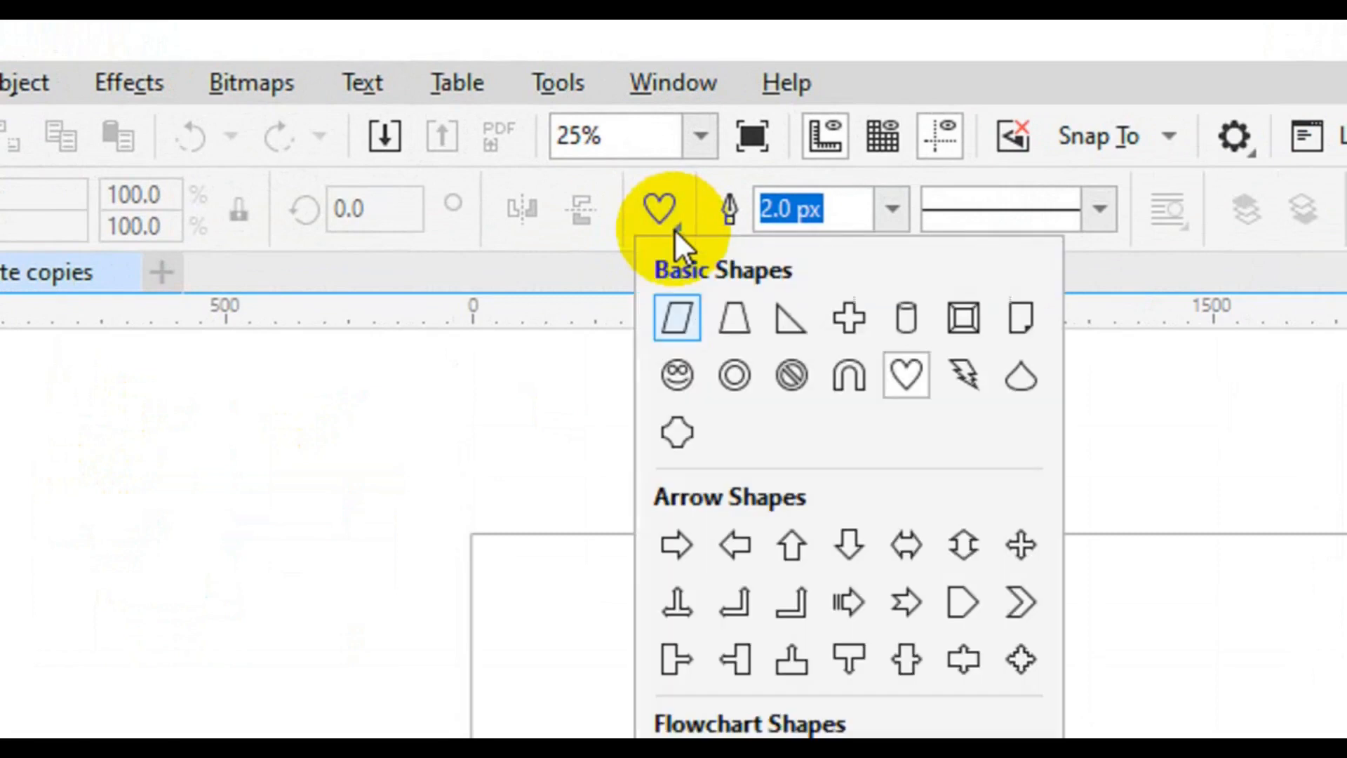
{"action": "left_click", "coordinate": [678, 386]}
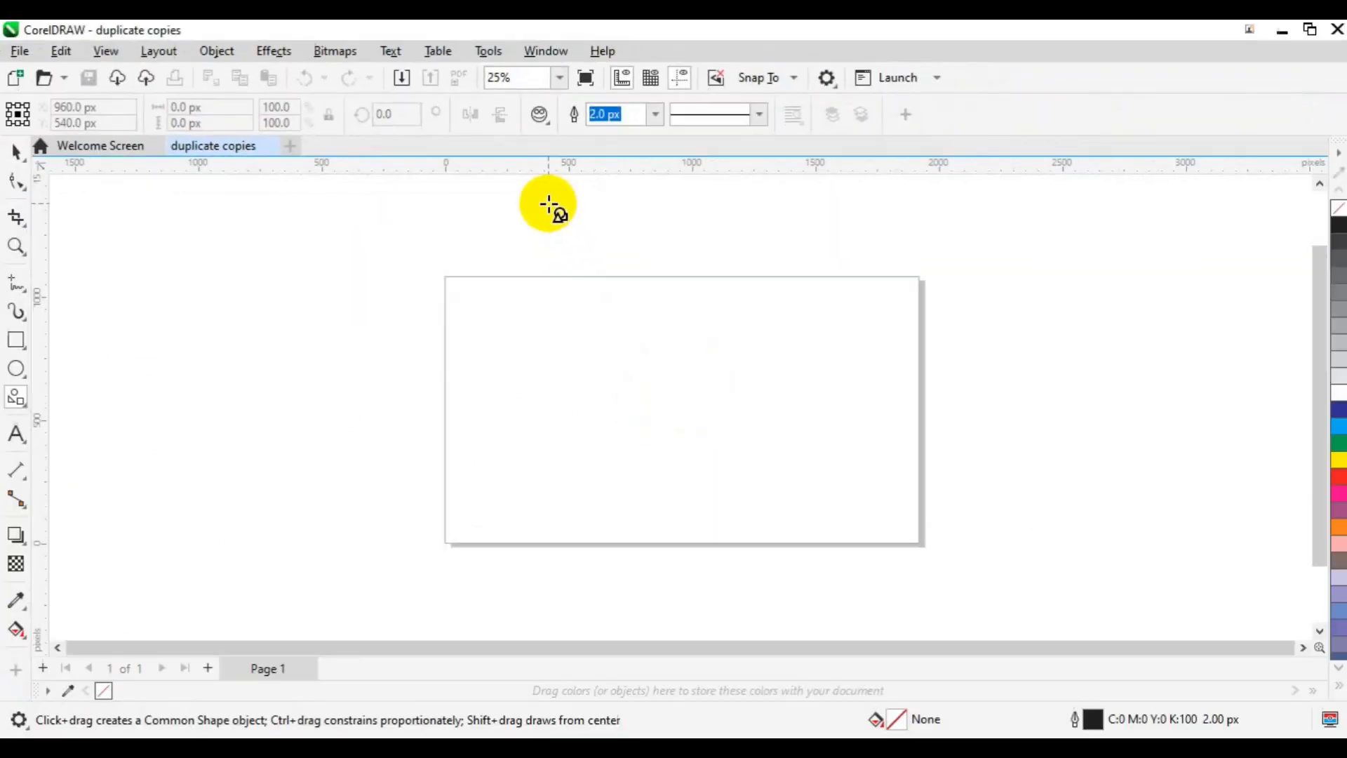
{"action": "left_click_drag", "start_coordinate": [482, 406], "coordinate": [538, 468]}
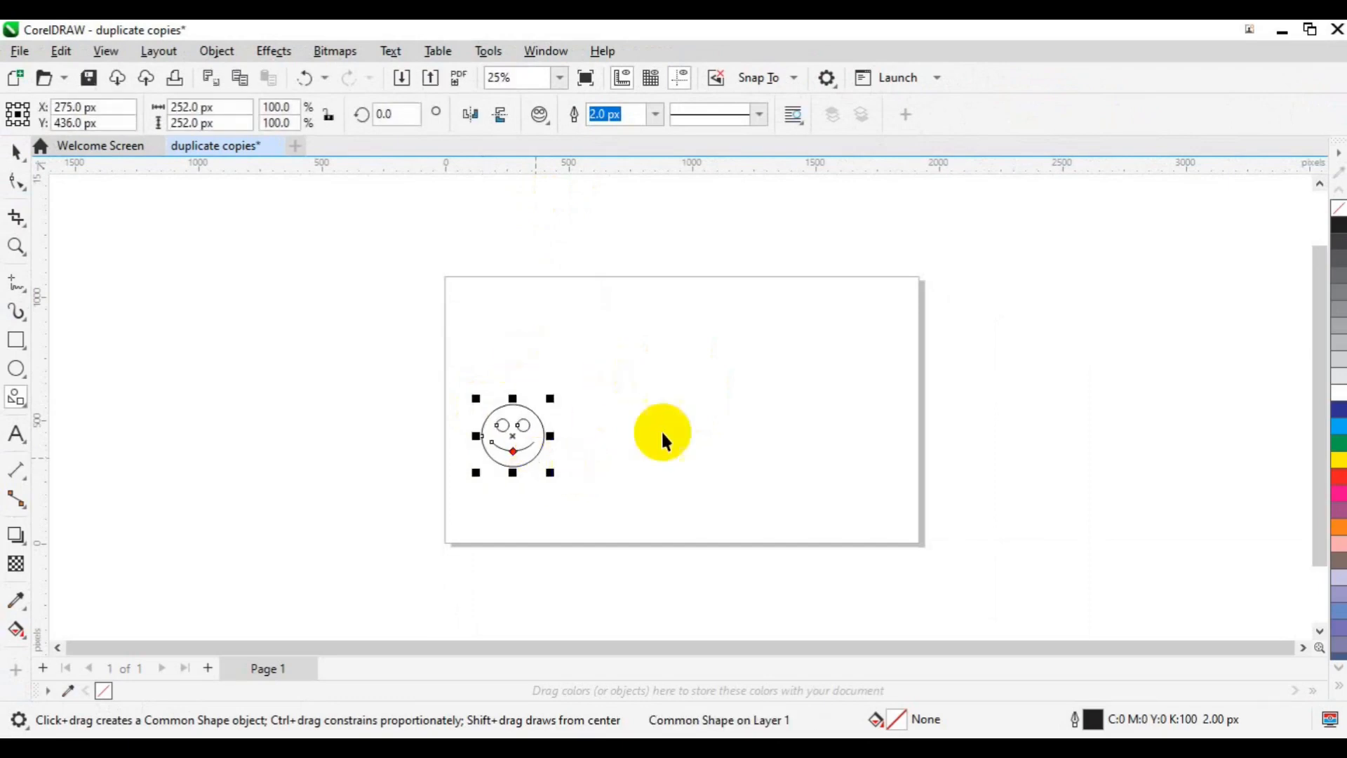
{"action": "key", "text": "space"}
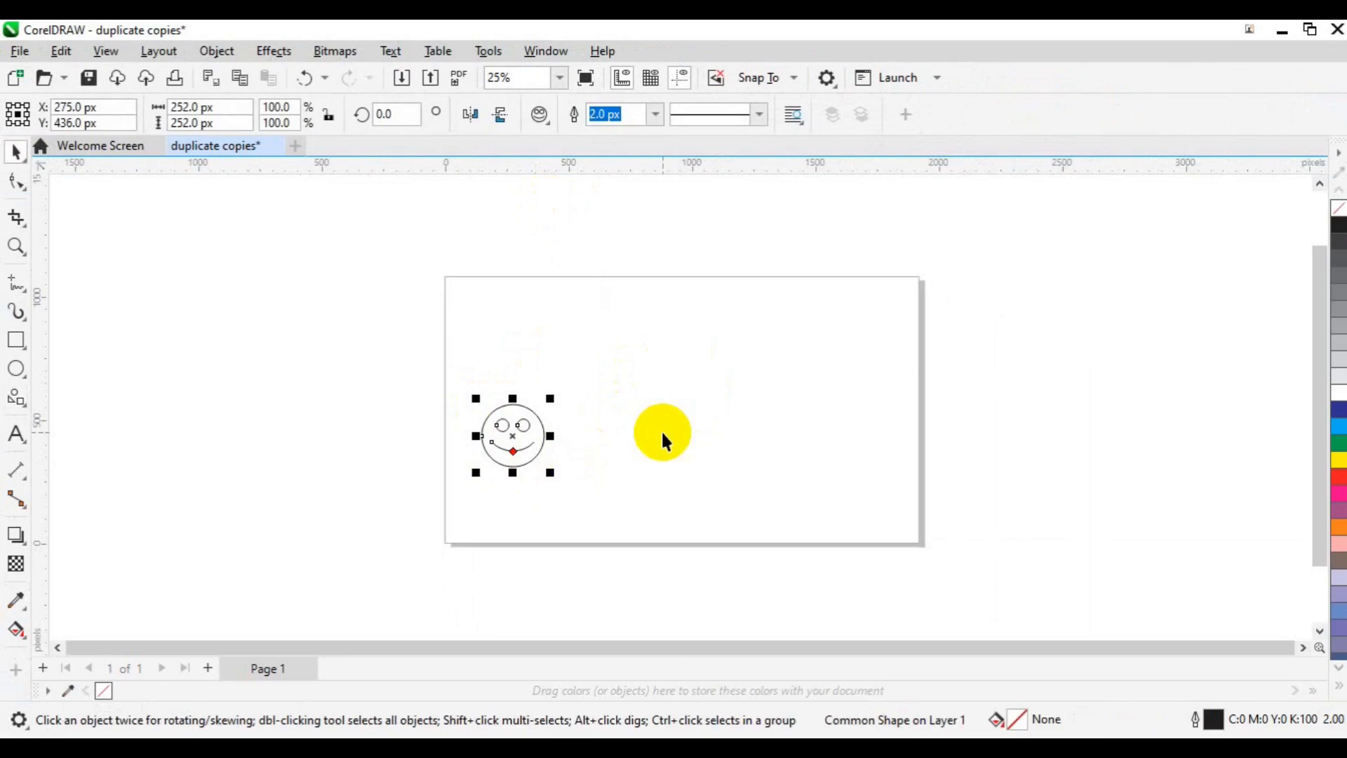
{"action": "left_click", "coordinate": [1341, 486]}
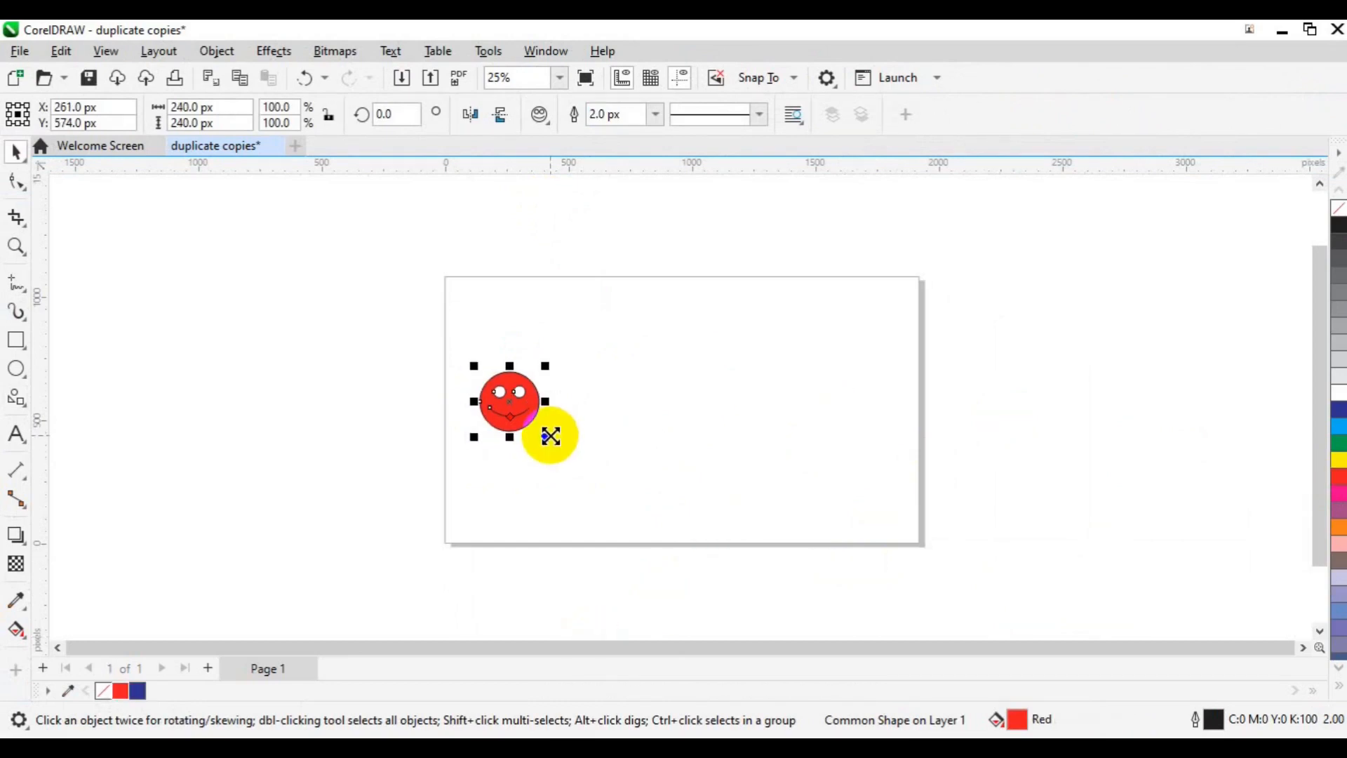
Shrink the red smiley proportionally to about 170 px and move it to the page's upper-left corner
{"action": "left_click_drag", "start_coordinate": [550, 436], "coordinate": [541, 430]}
{"action": "left_click_drag", "start_coordinate": [511, 484], "coordinate": [487, 334]}
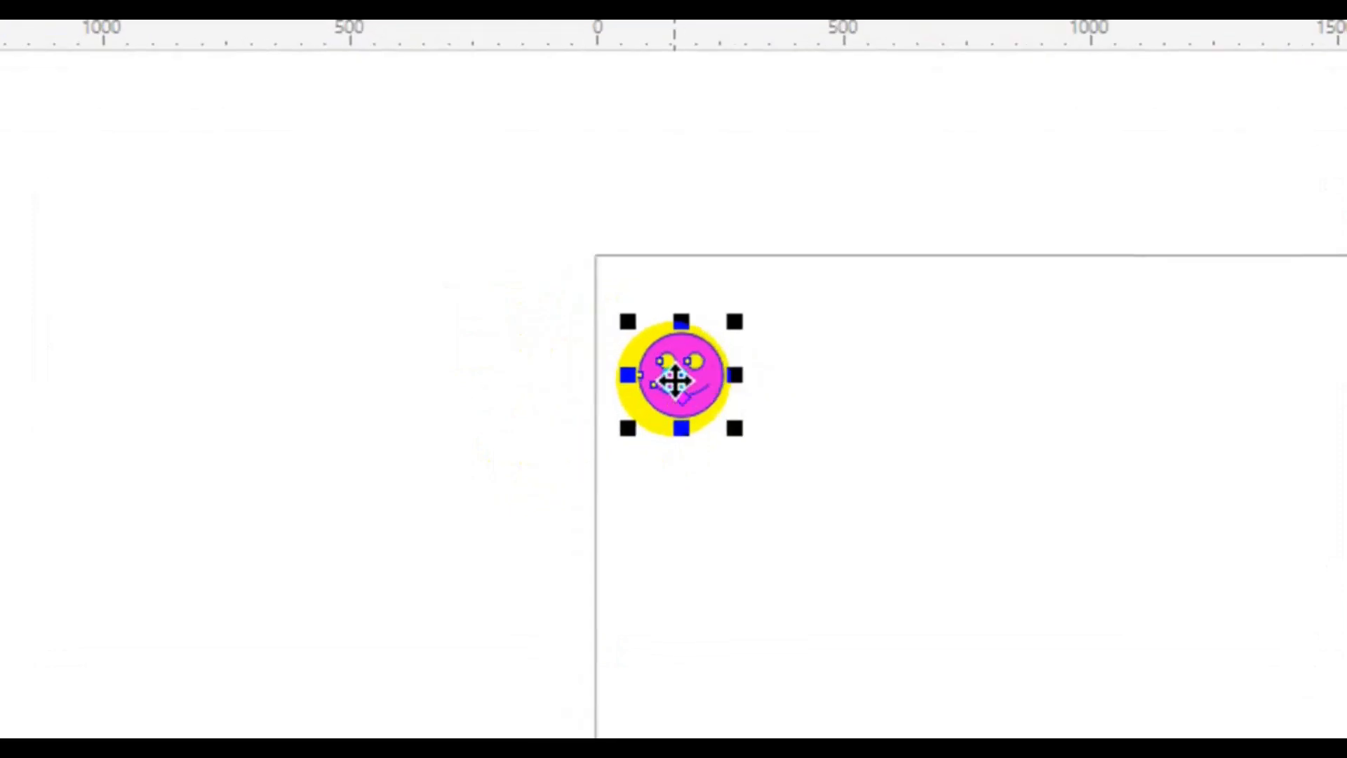
Copy the smiley a short distance to its right and repeat the duplication until eight evenly spaced smileys span the page
{"action": "left_click_drag", "start_coordinate": [675, 381], "coordinate": [793, 380]}
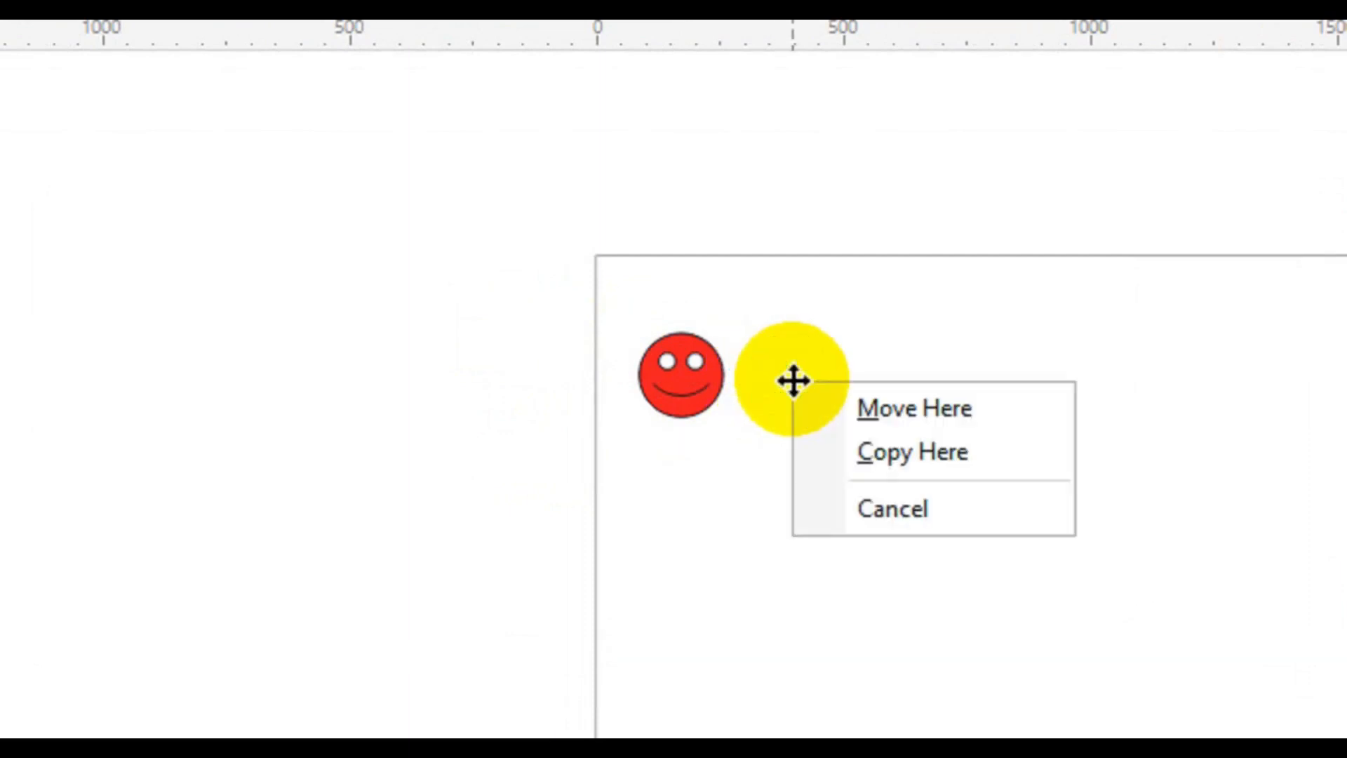
{"action": "left_click", "coordinate": [1008, 455]}
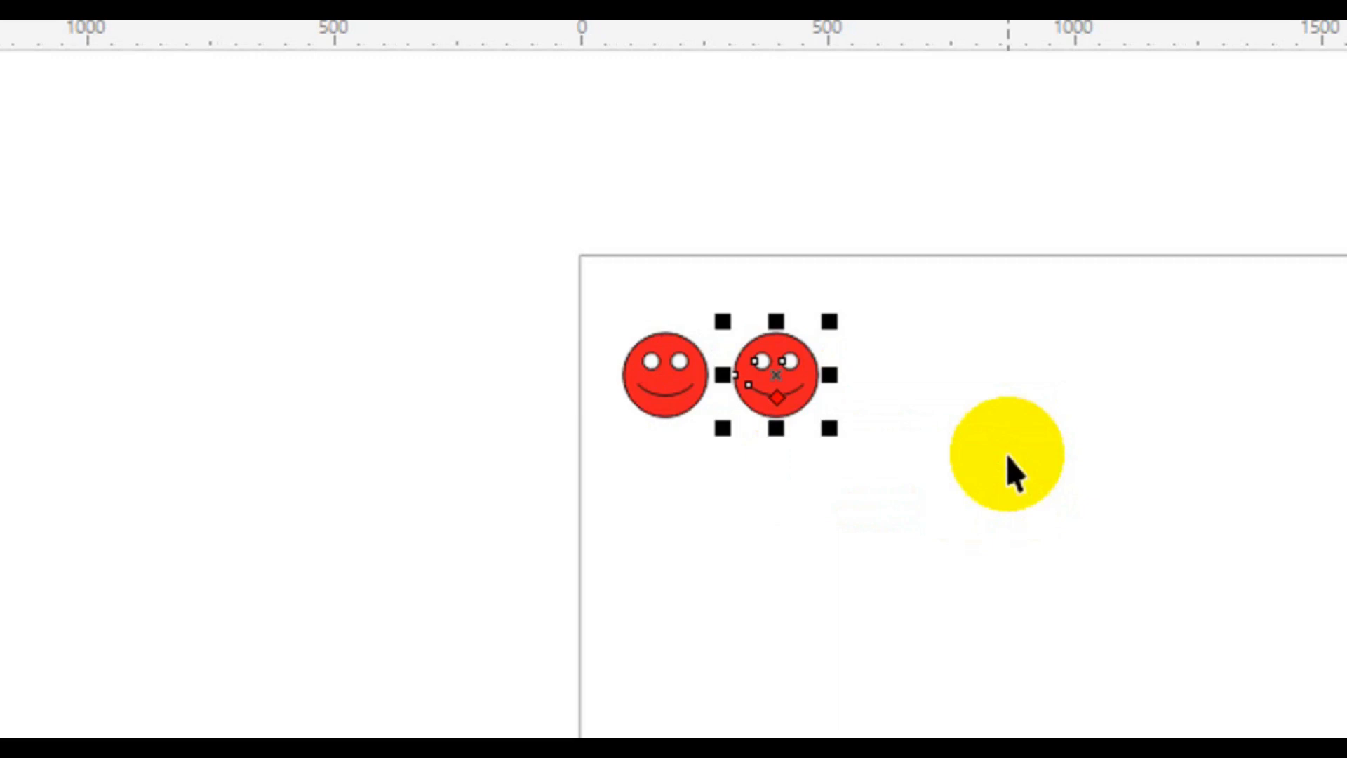
{"action": "key", "text": "ctrl+r"}
{"action": "key", "text": "ctrl+r"}
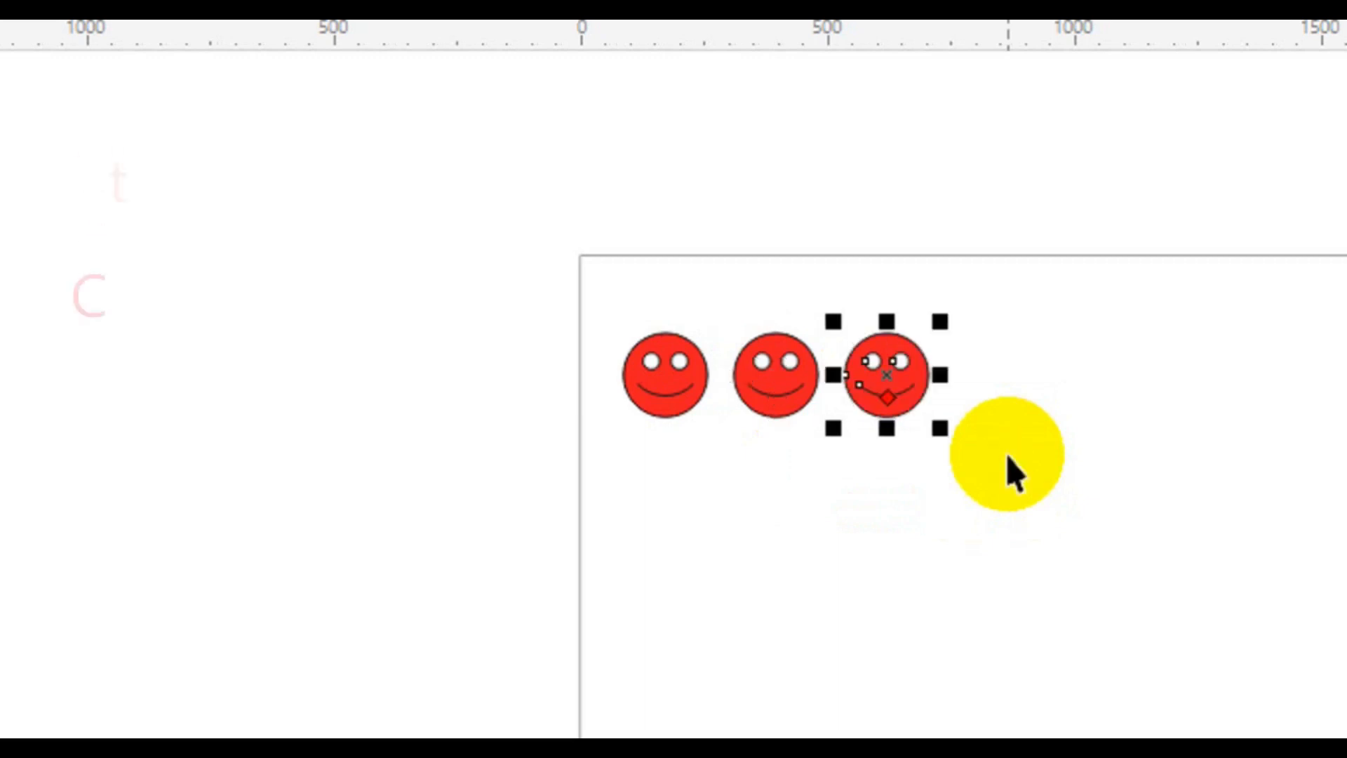
{"action": "key", "text": "ctrl+r"}
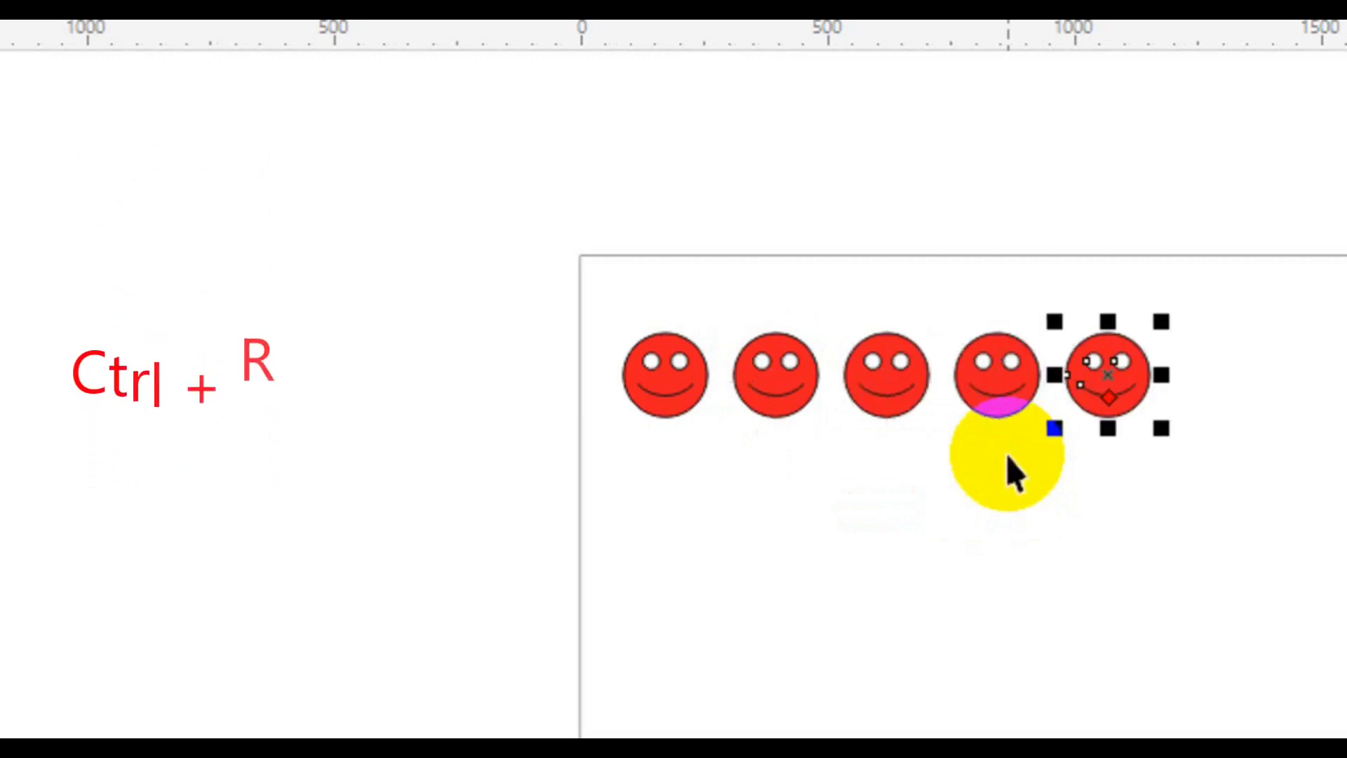
{"action": "key", "text": "ctrl+r"}
{"action": "key", "text": "ctrl+r"}
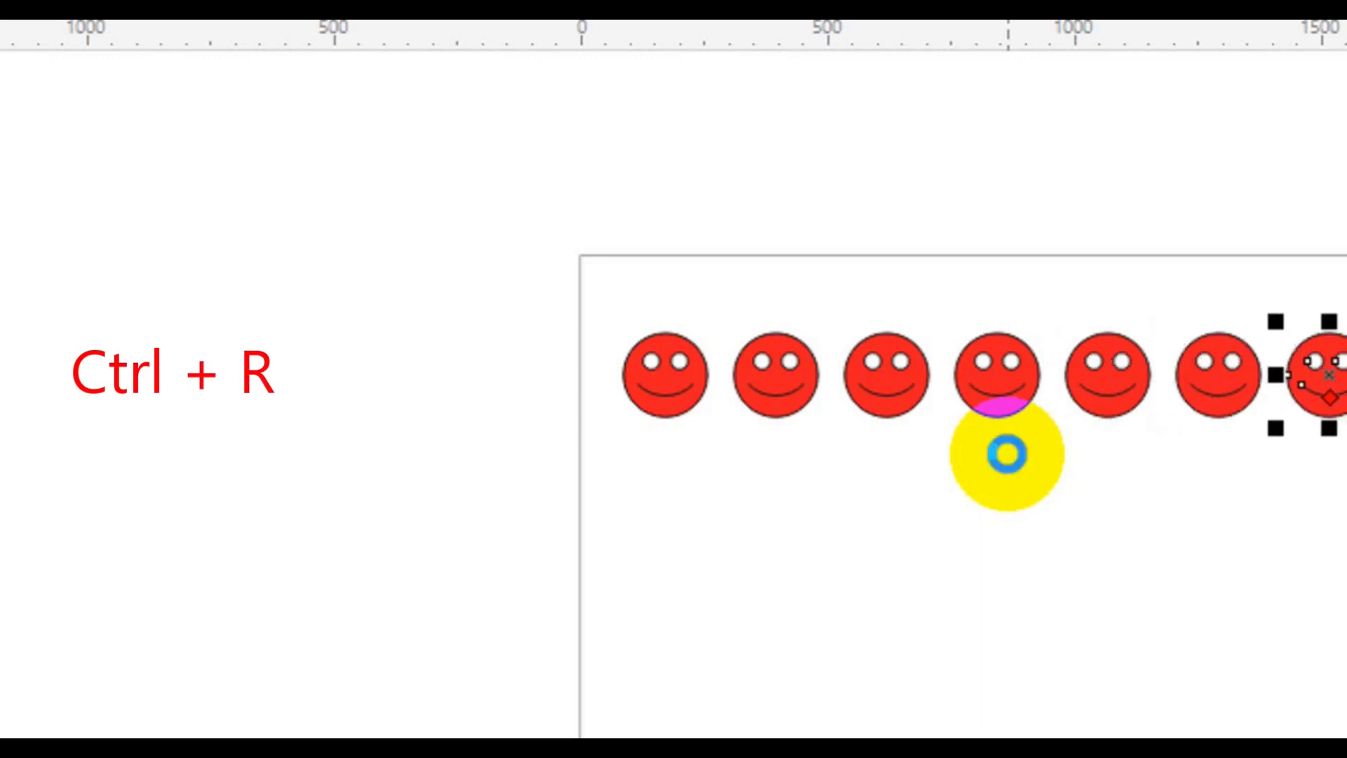
{"action": "left_click", "coordinate": [1010, 471]}
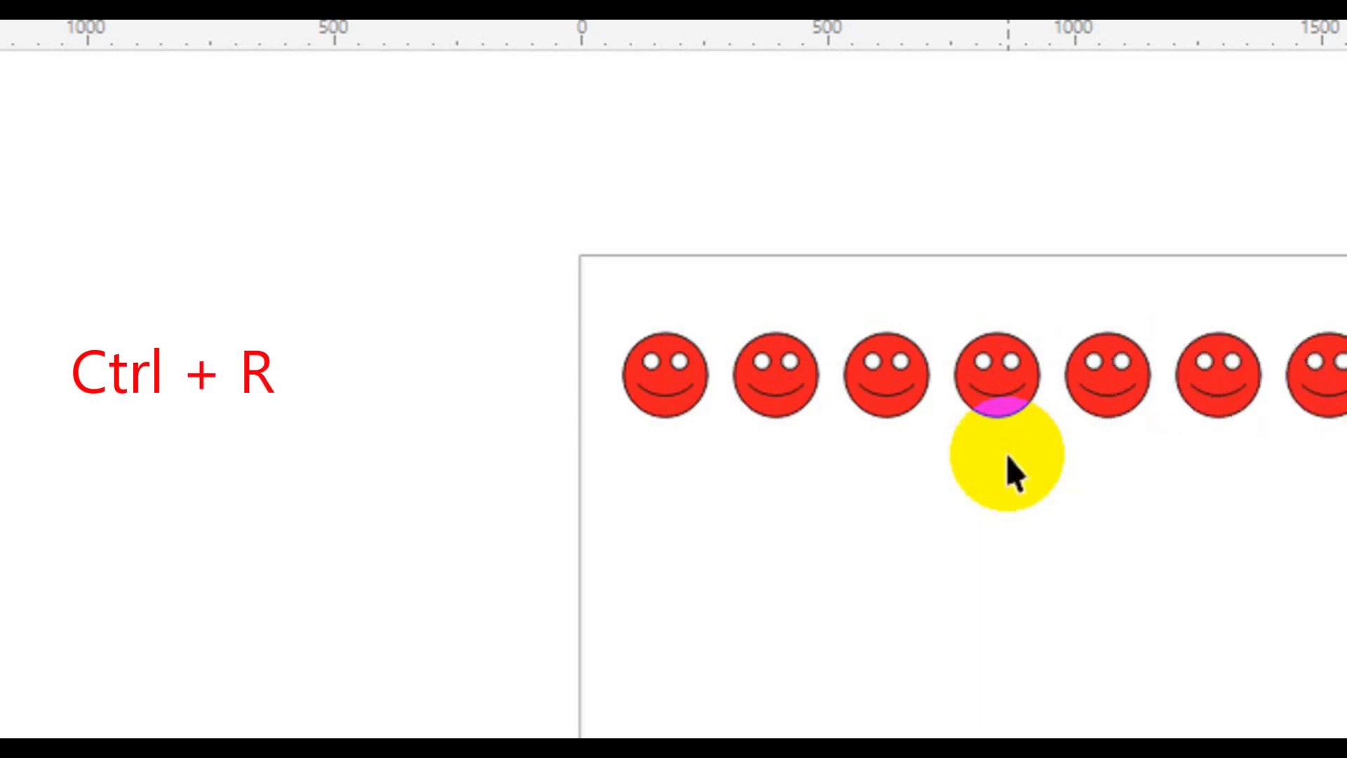
{"action": "key", "text": "ctrl+r"}
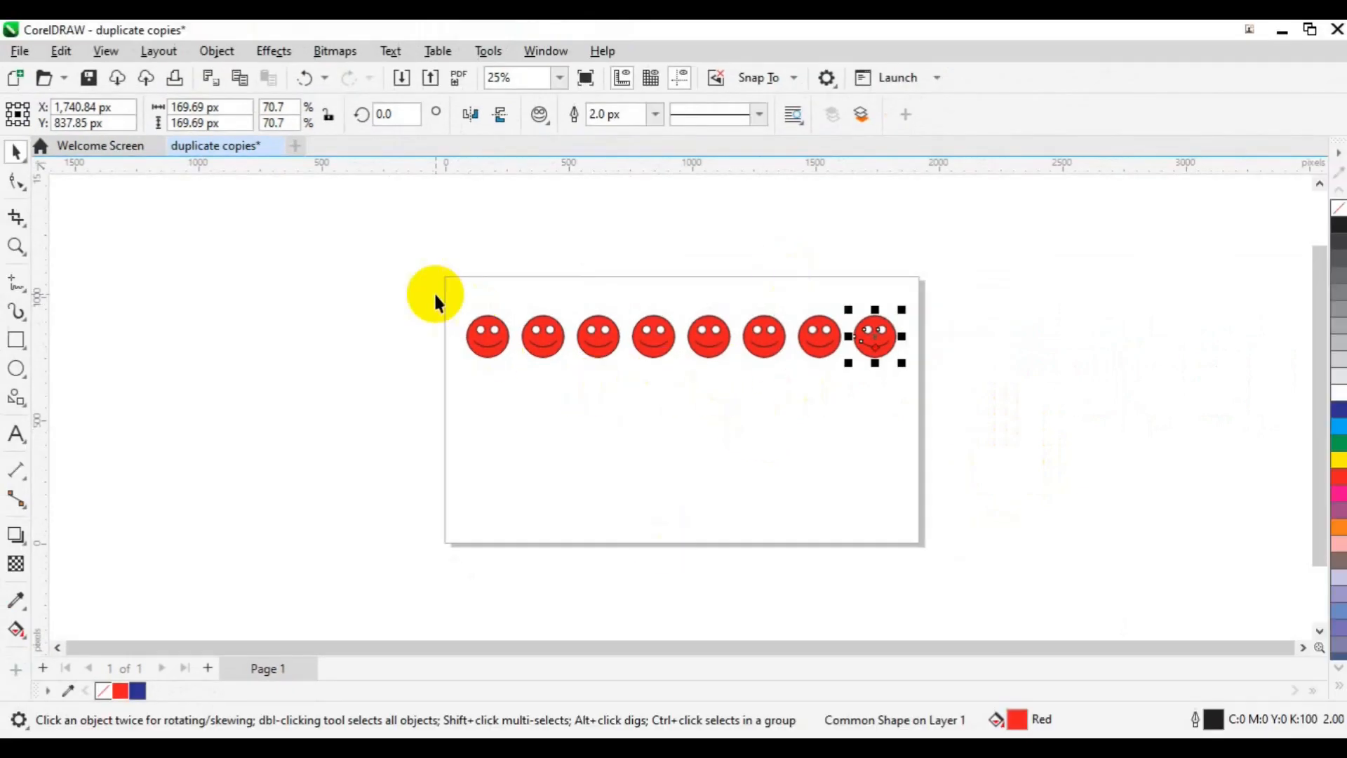
Group the row of eight smileys and shift the group slightly up and to the left
{"action": "left_click_drag", "start_coordinate": [435, 296], "coordinate": [916, 398]}
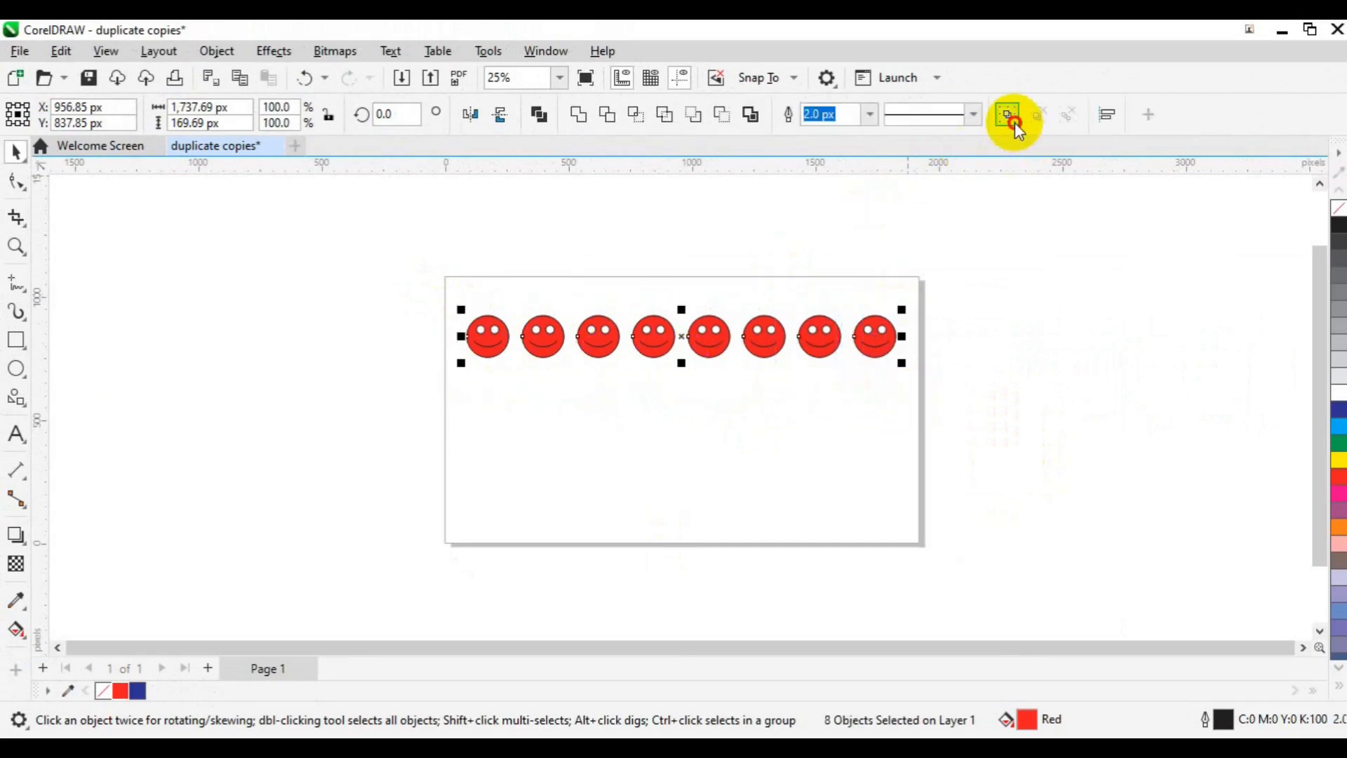
{"action": "left_click", "coordinate": [1013, 121]}
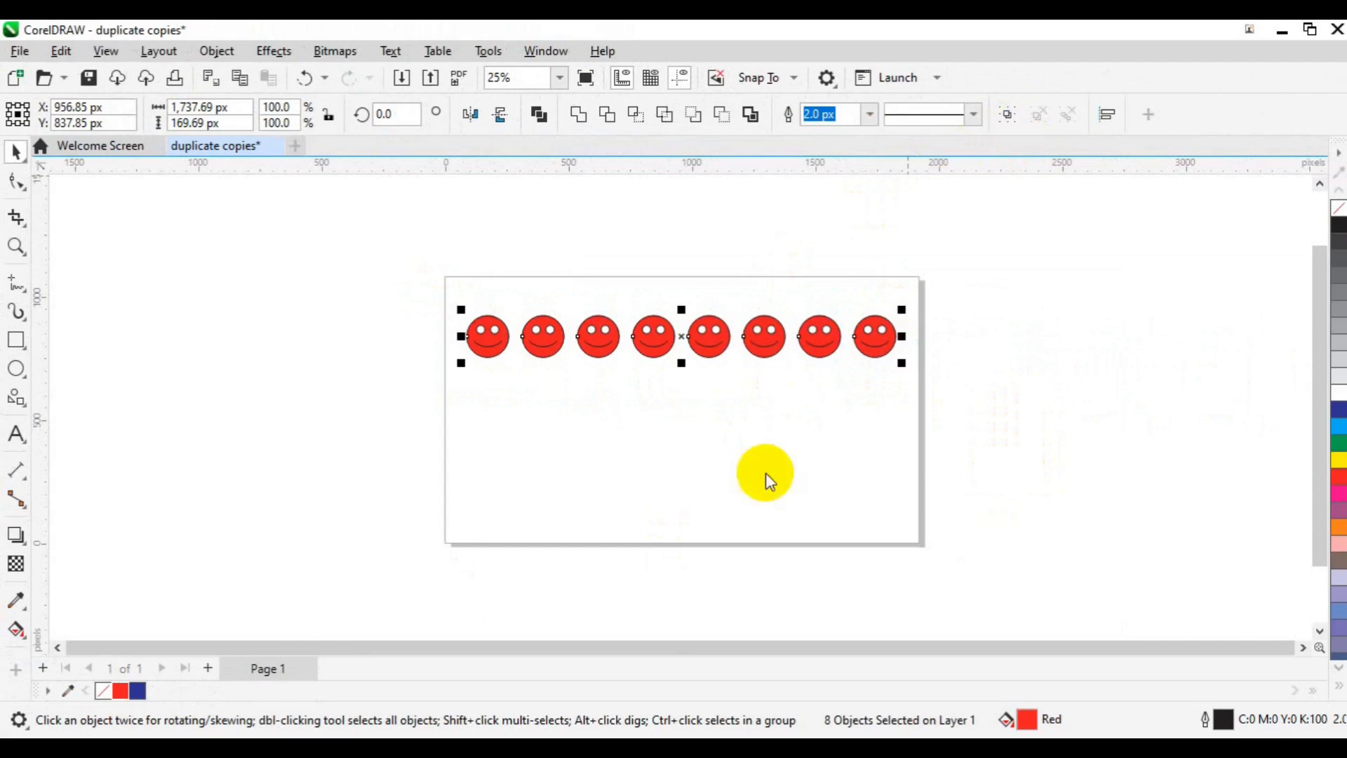
{"action": "left_click_drag", "start_coordinate": [668, 332], "coordinate": [670, 334]}
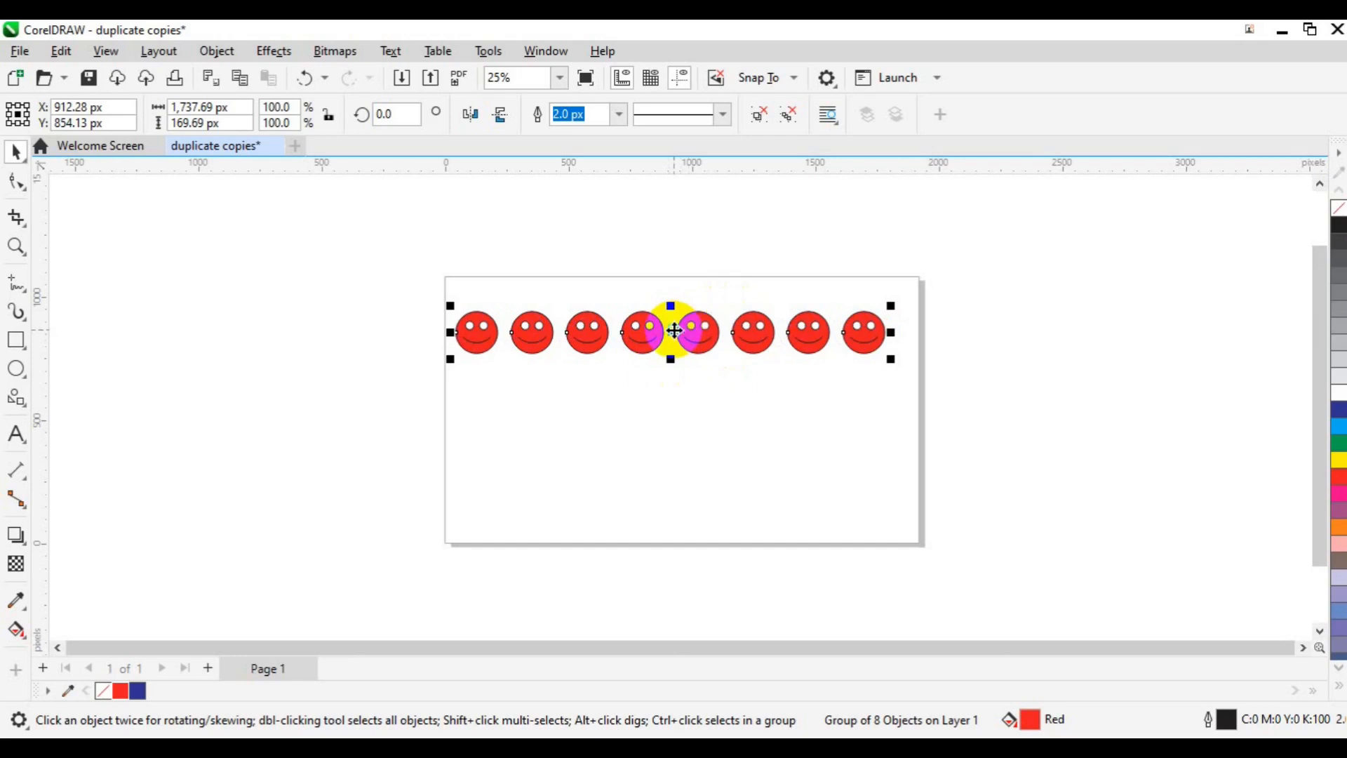
Copy the grouped smiley row directly below itself and repeat the duplication to make four evenly spaced rows
{"action": "left_click_drag", "start_coordinate": [679, 341], "coordinate": [680, 388]}
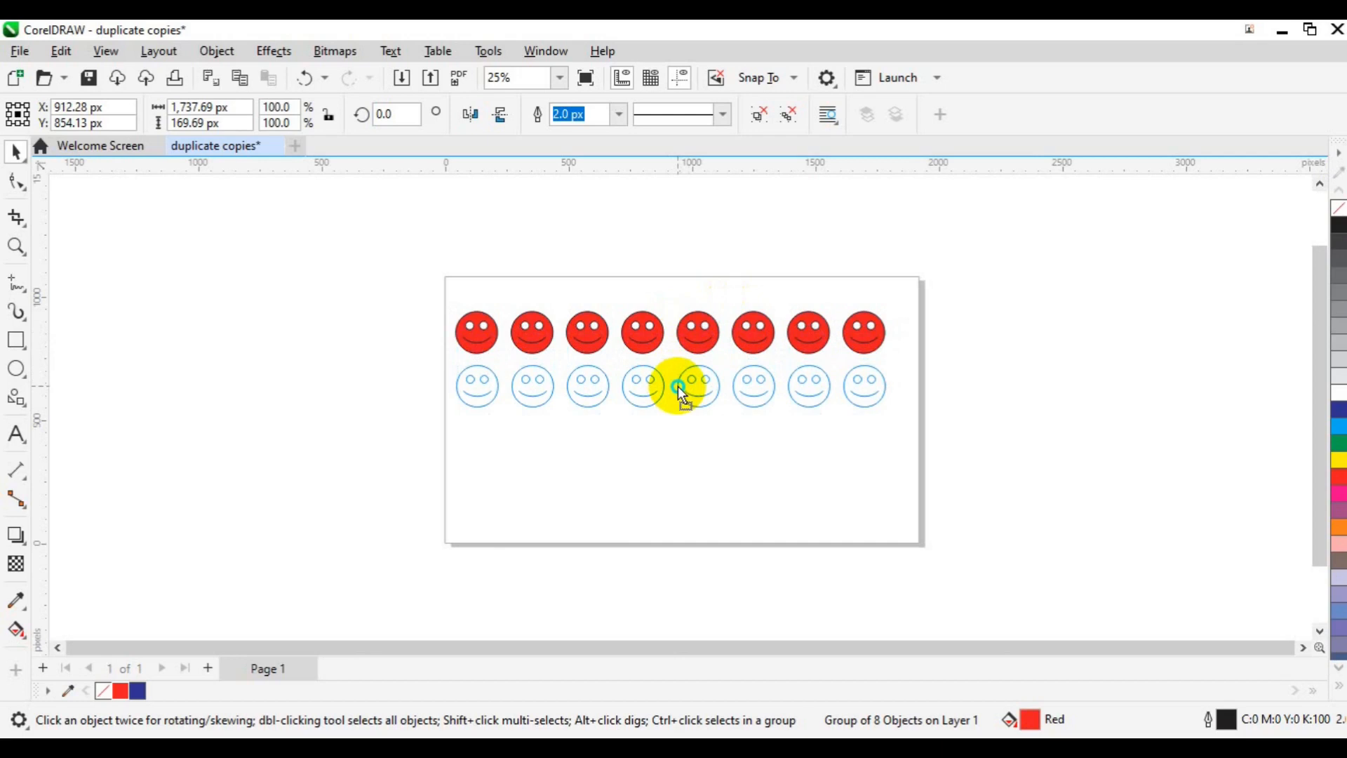
{"action": "left_click_drag", "start_coordinate": [679, 390], "coordinate": [678, 387]}
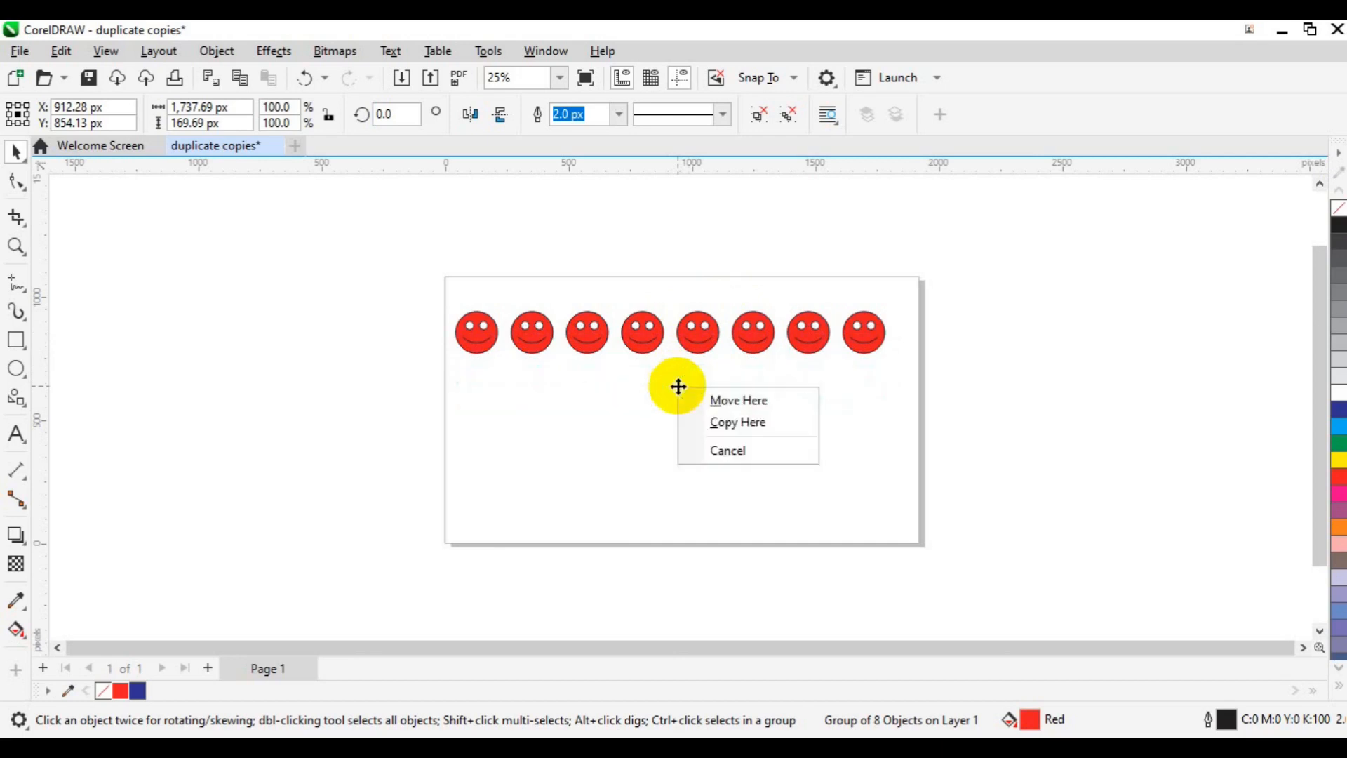
{"action": "left_click", "coordinate": [737, 422]}
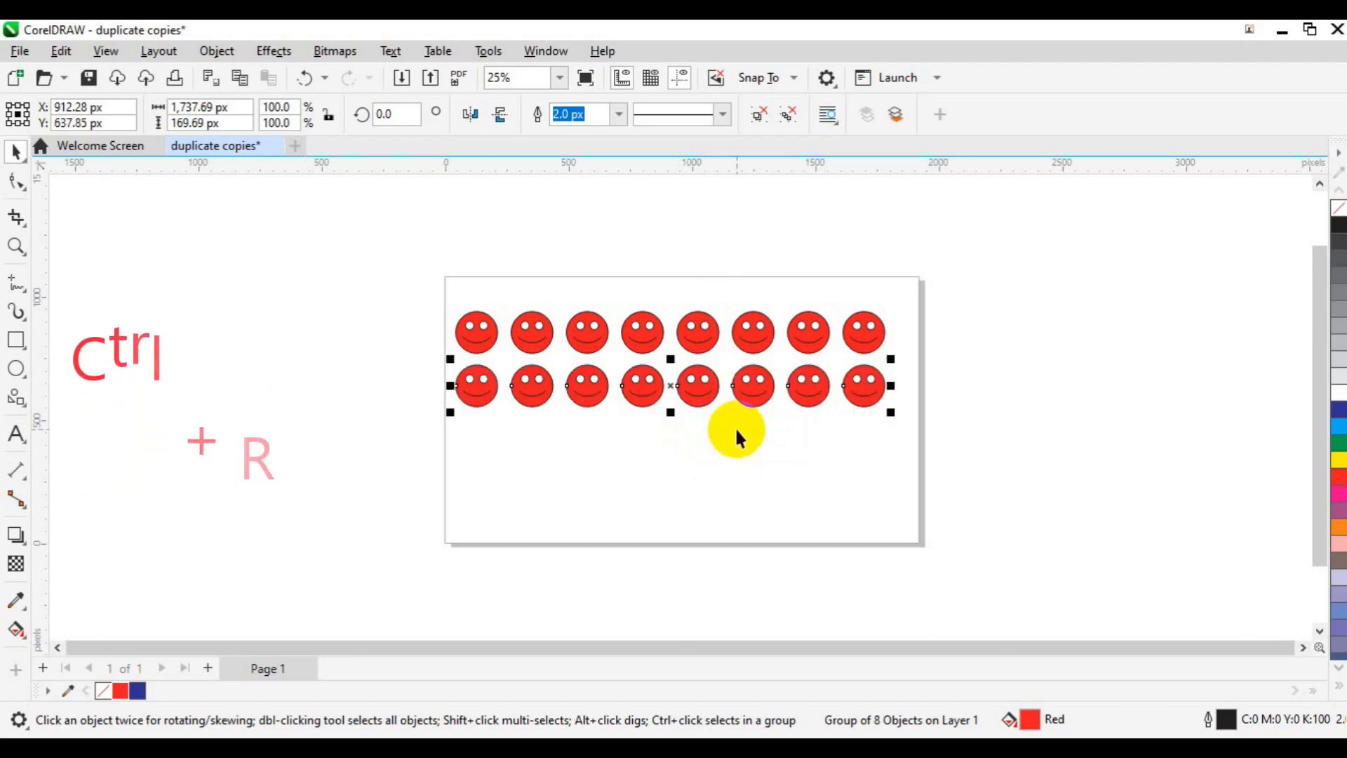
{"action": "key", "text": "ctrl+r"}
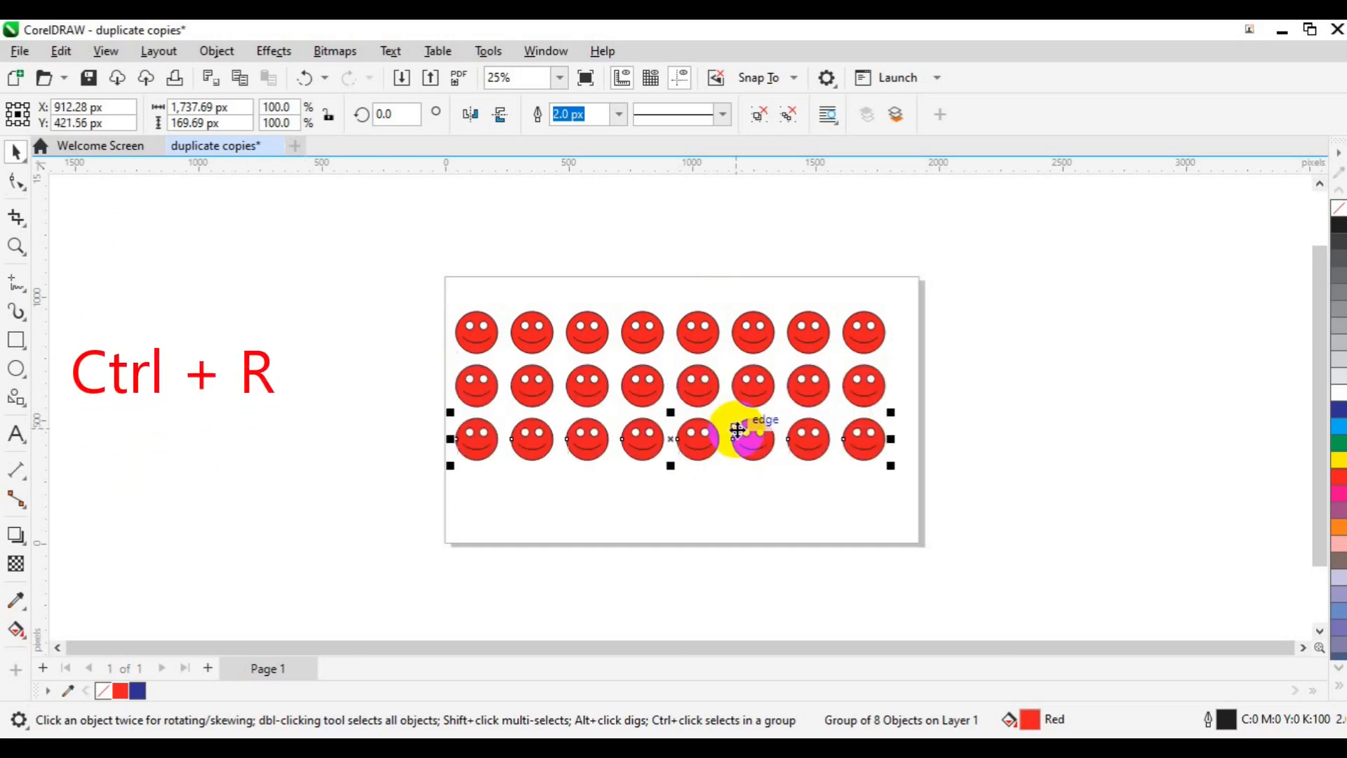
{"action": "key", "text": "ctrl+r"}
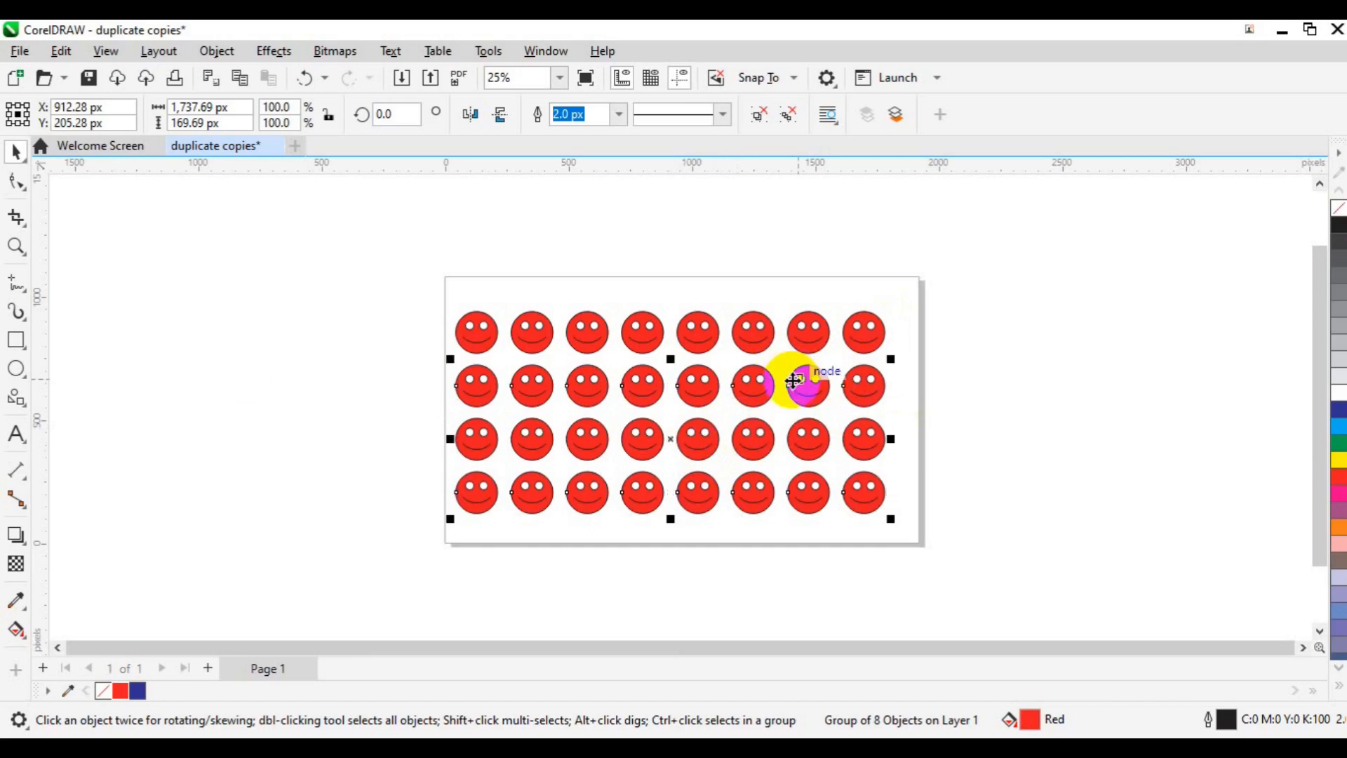
Fill the second and fourth rows of smileys with yellow
{"action": "left_click", "coordinate": [792, 383], "text": "shift"}
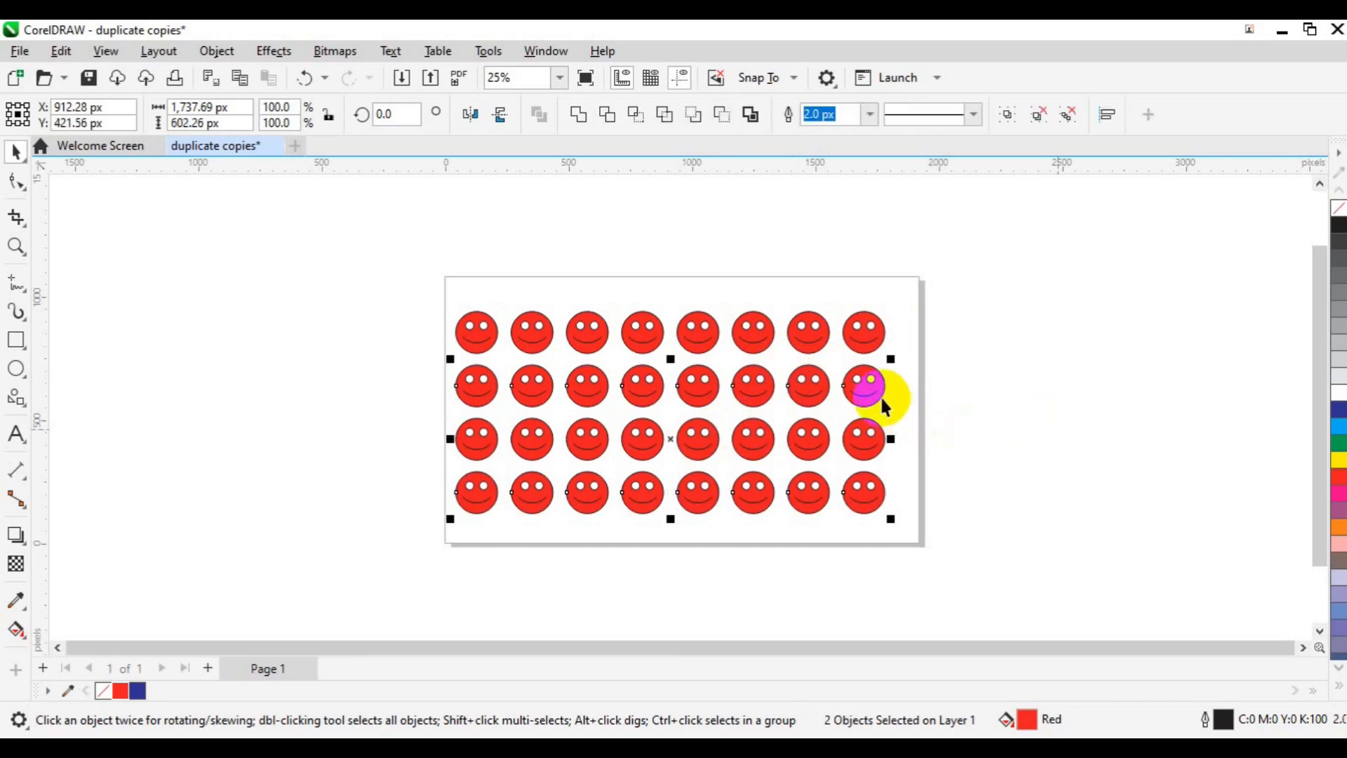
{"action": "key", "text": "Escape"}
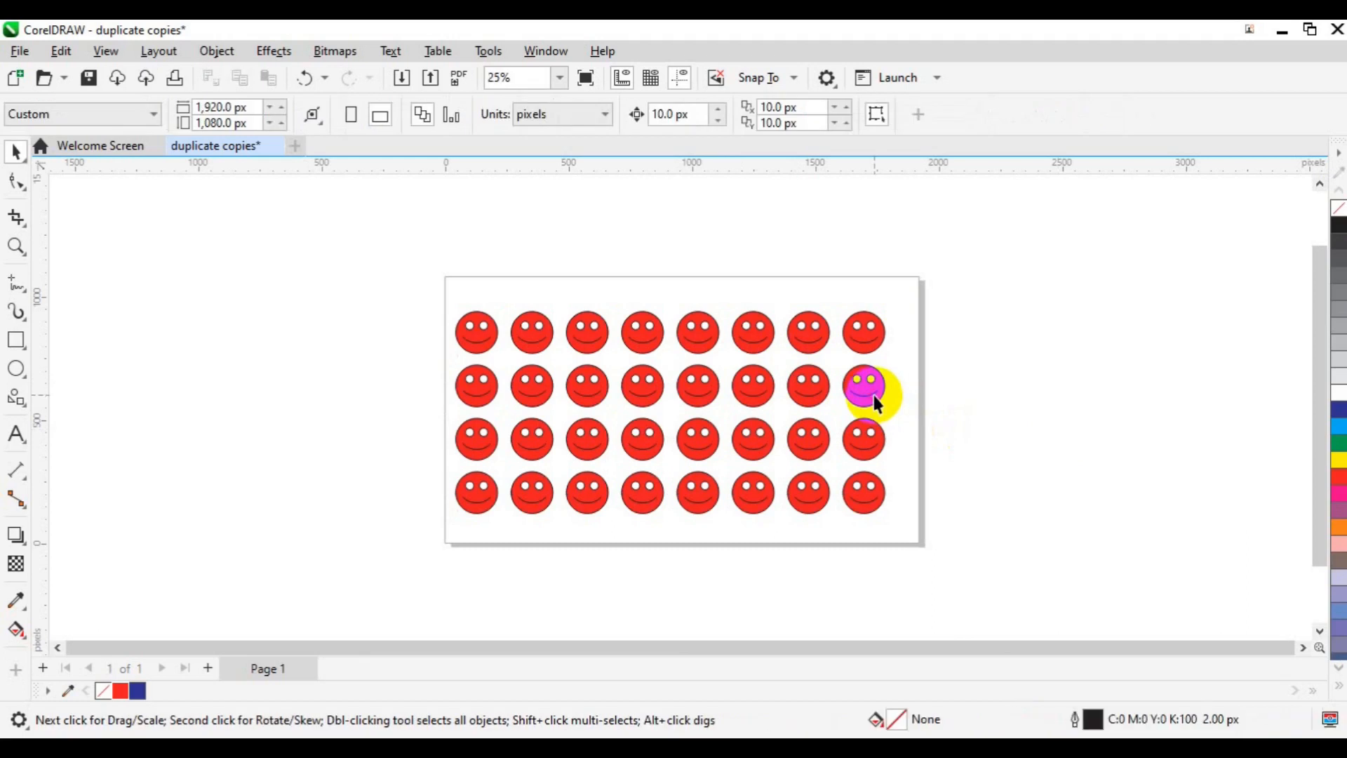
{"action": "left_click", "coordinate": [875, 397]}
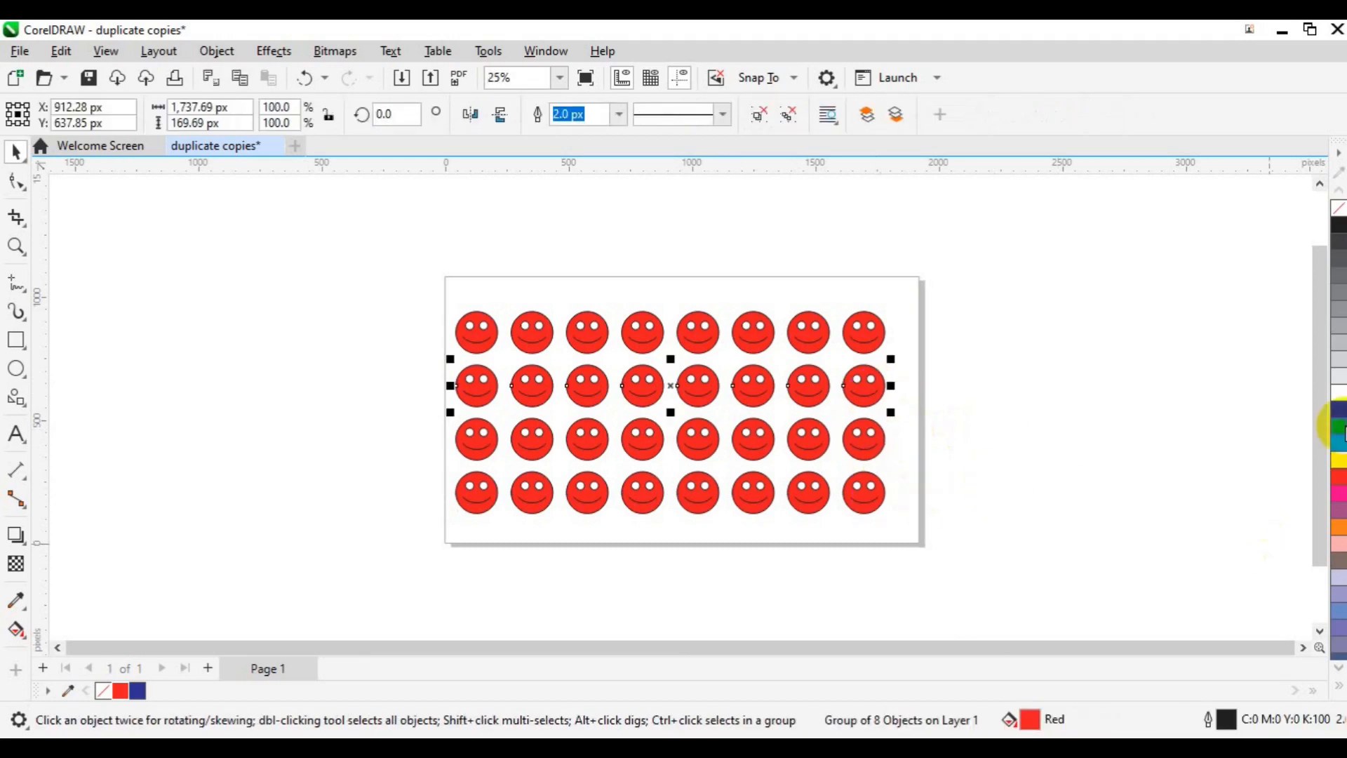
{"action": "left_click", "coordinate": [1340, 414]}
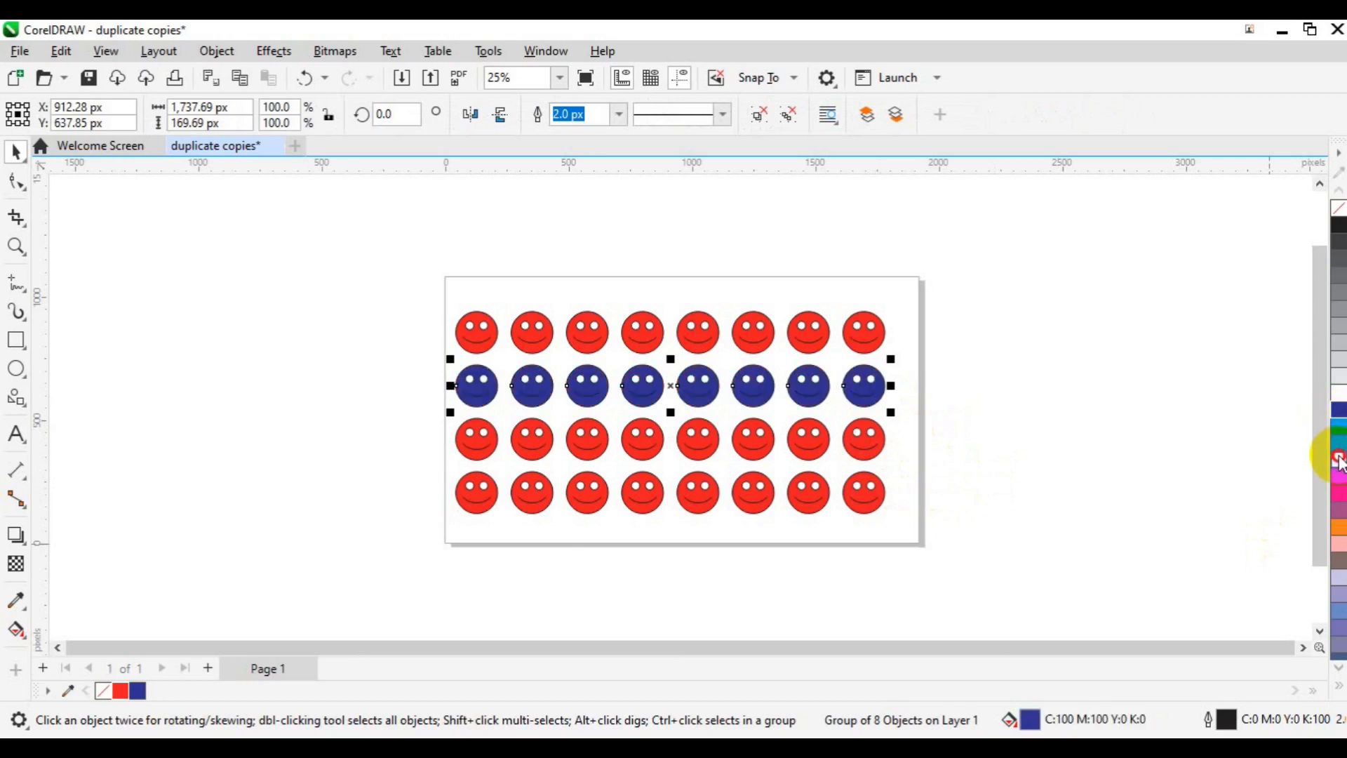
{"action": "left_click", "coordinate": [1340, 461]}
{"action": "left_click_drag", "start_coordinate": [1341, 484], "coordinate": [812, 505]}
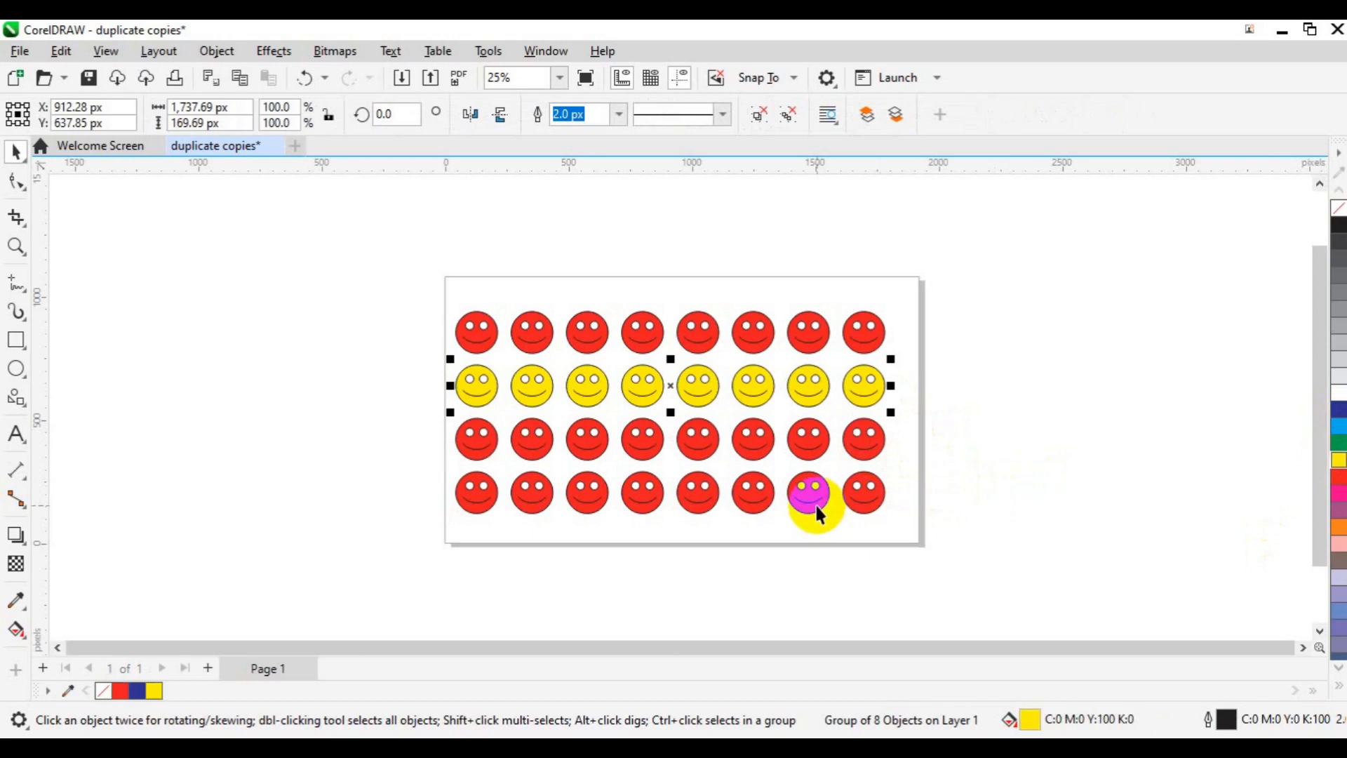
{"action": "left_click", "coordinate": [816, 505]}
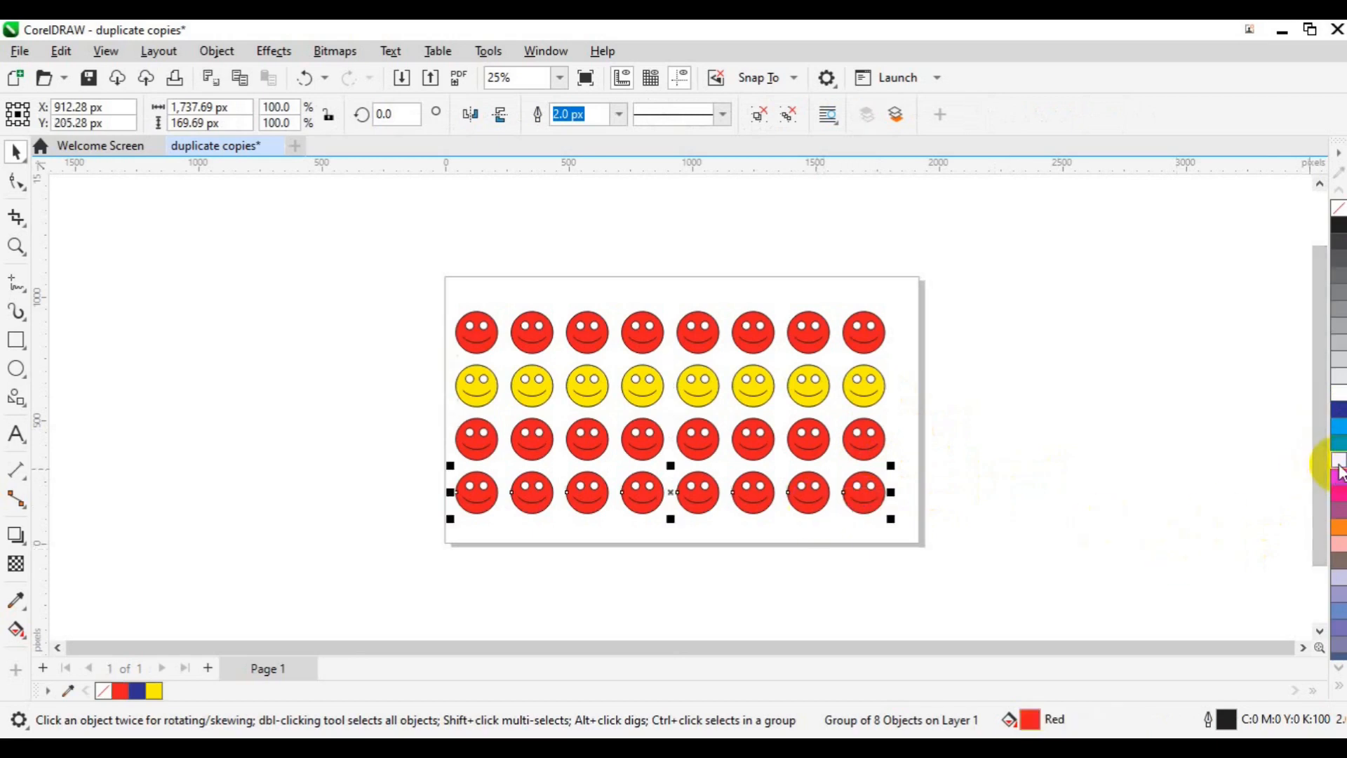
{"action": "left_click", "coordinate": [1341, 463]}
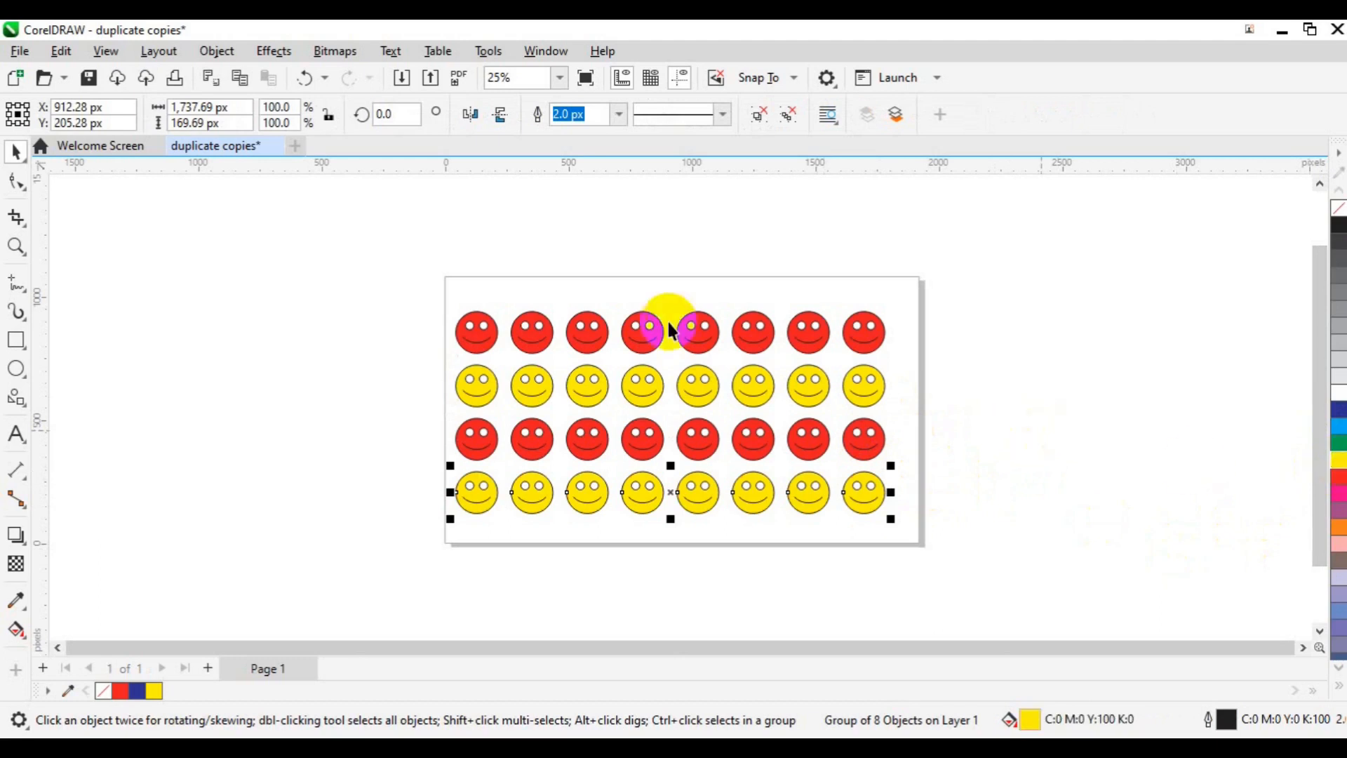
Group all four smiley rows together, center the group on the page and deselect it
{"action": "left_click_drag", "start_coordinate": [568, 360], "coordinate": [919, 535]}
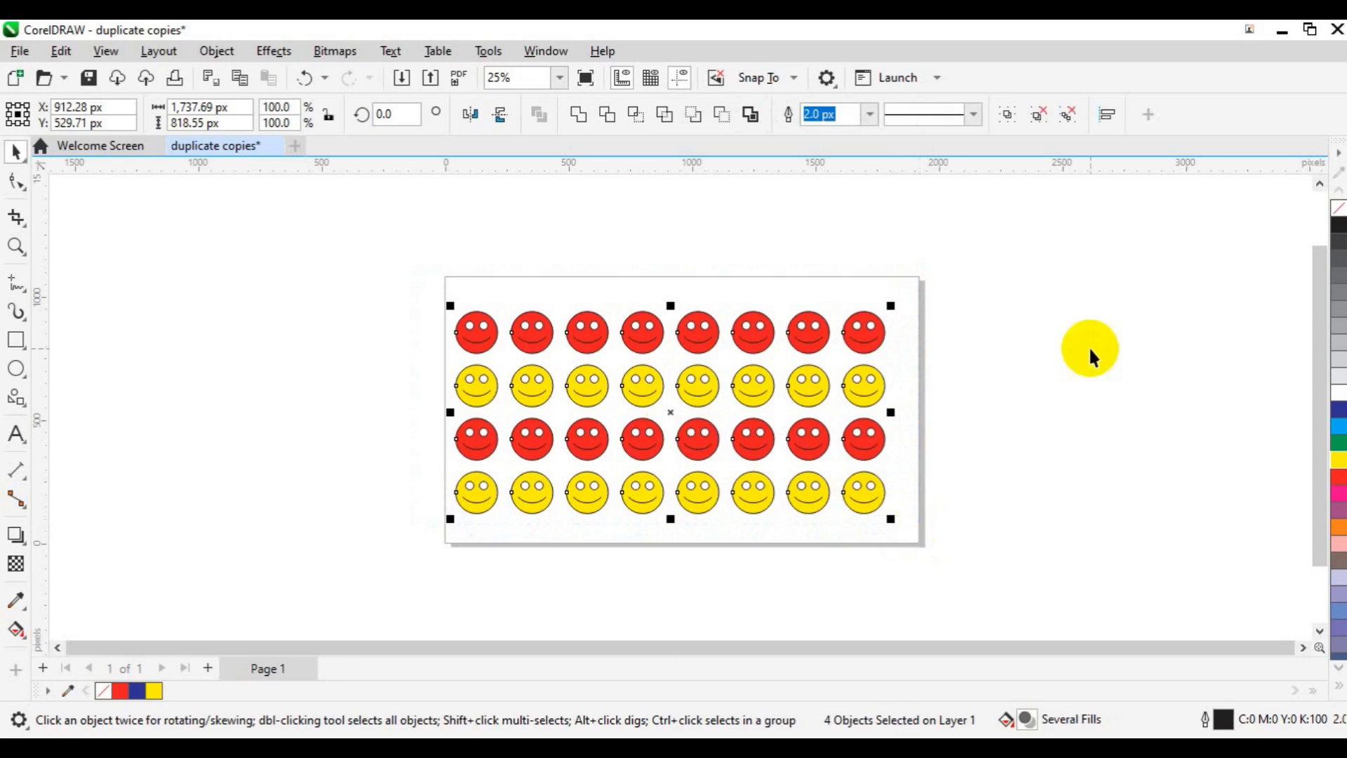
{"action": "left_click", "coordinate": [1007, 117]}
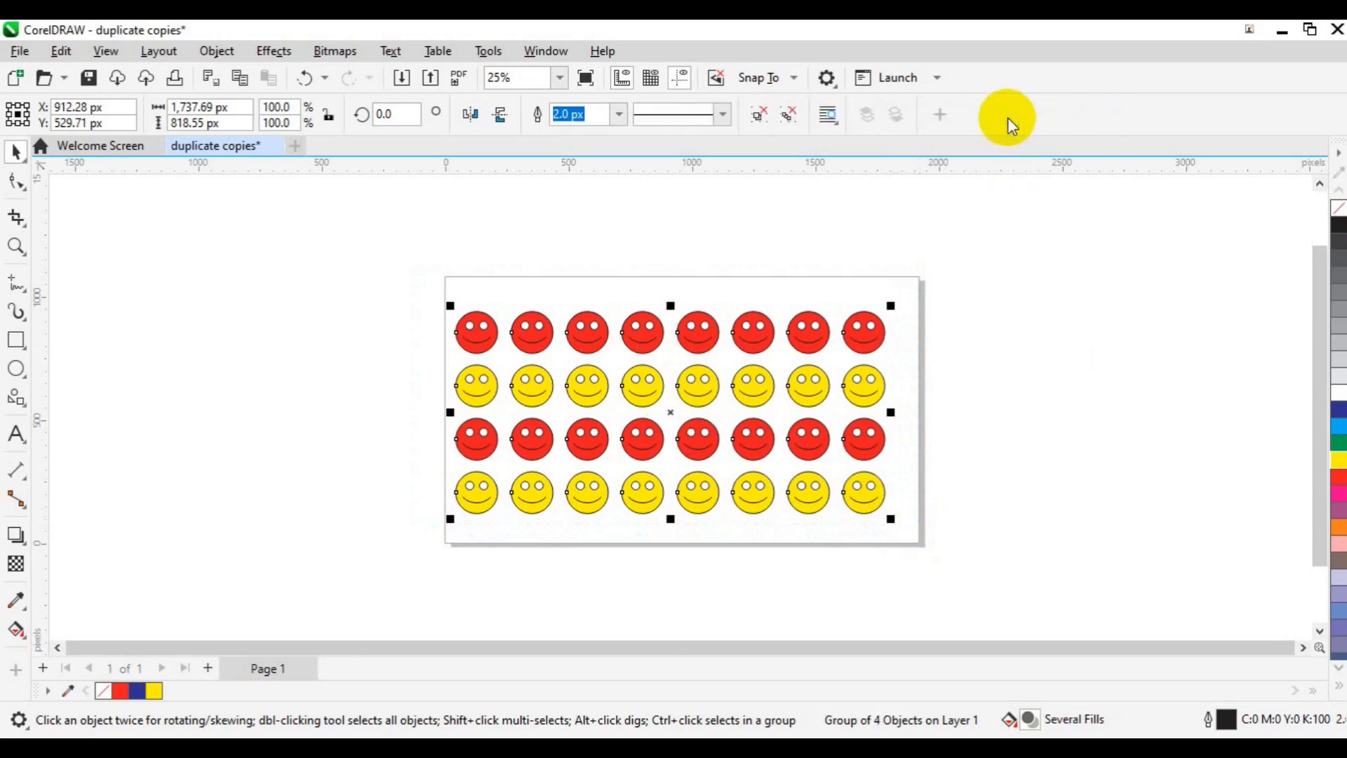
{"action": "key", "text": "p"}
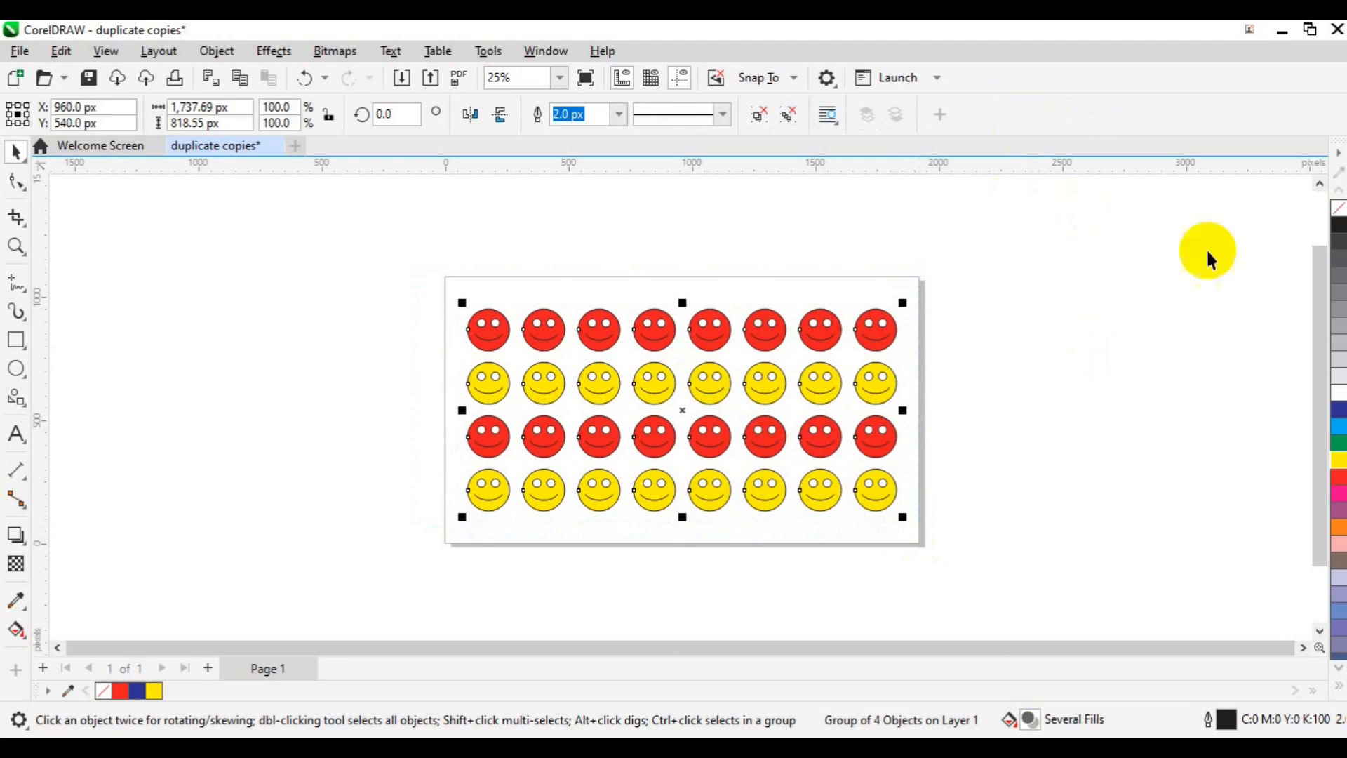
{"action": "left_click", "coordinate": [1177, 327]}
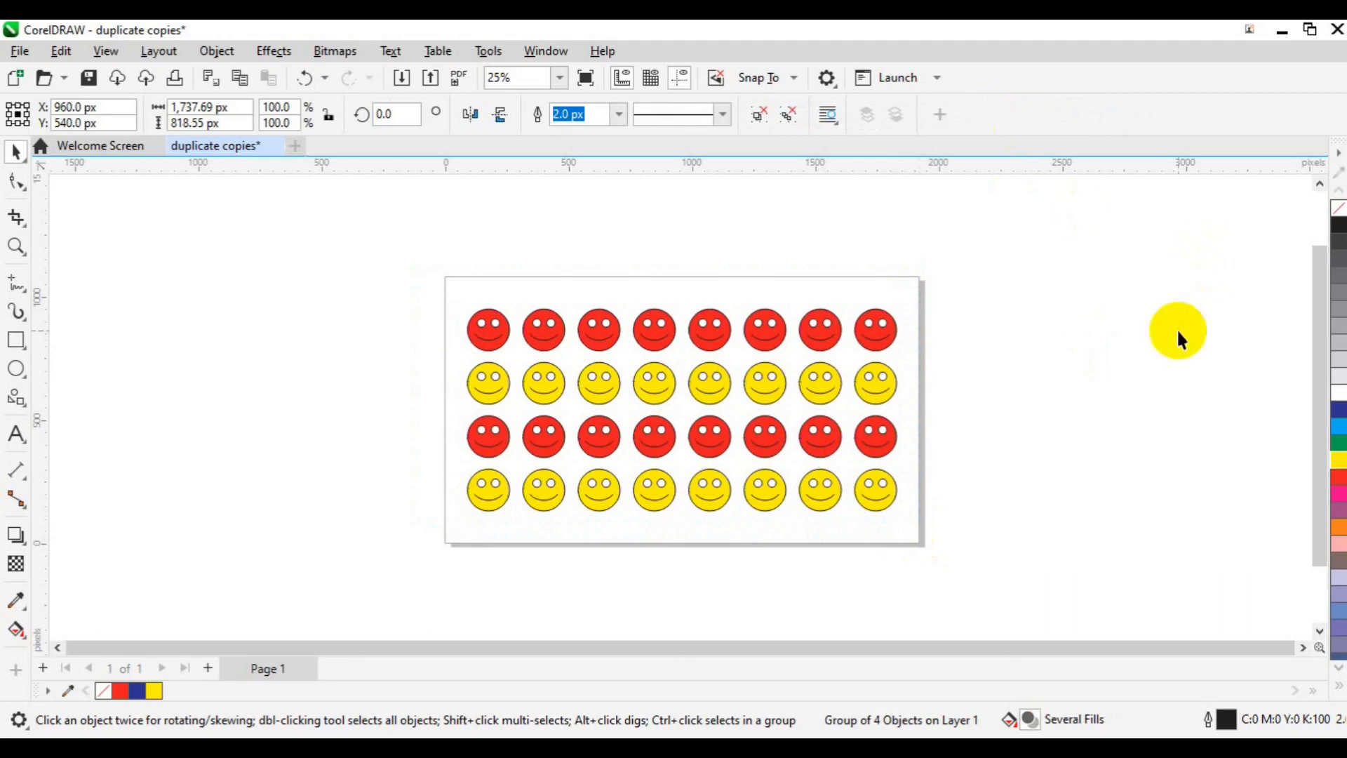